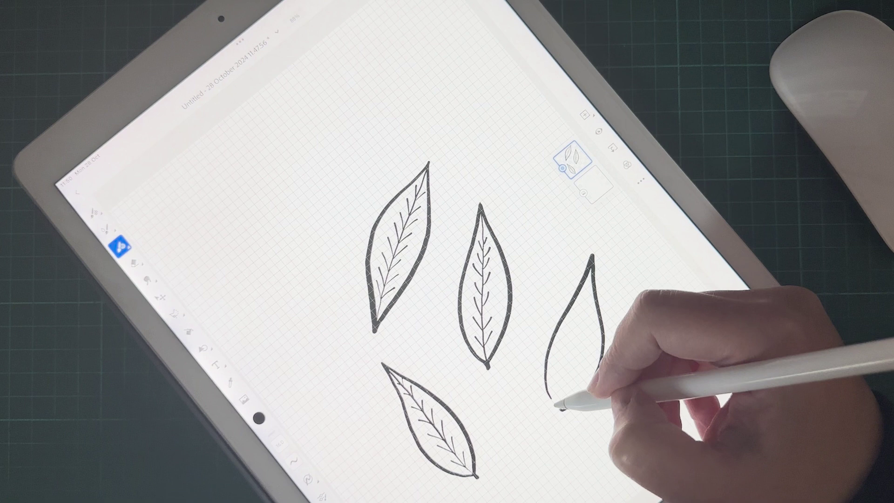
# Step: Close the right leaf with a midrib and side veins, then draw the whisk's base and flared top
pyautogui.moveTo(562, 407)
pyautogui.mouseDown()
pyautogui.moveTo(569, 409)
pyautogui.moveTo(595, 259)
pyautogui.mouseUp()
pyautogui.moveTo(577, 354)
pyautogui.mouseDown()
pyautogui.moveTo(575, 369)
pyautogui.moveTo(585, 295)
pyautogui.moveTo(595, 319)
pyautogui.moveTo(605, 314)
pyautogui.mouseUp()
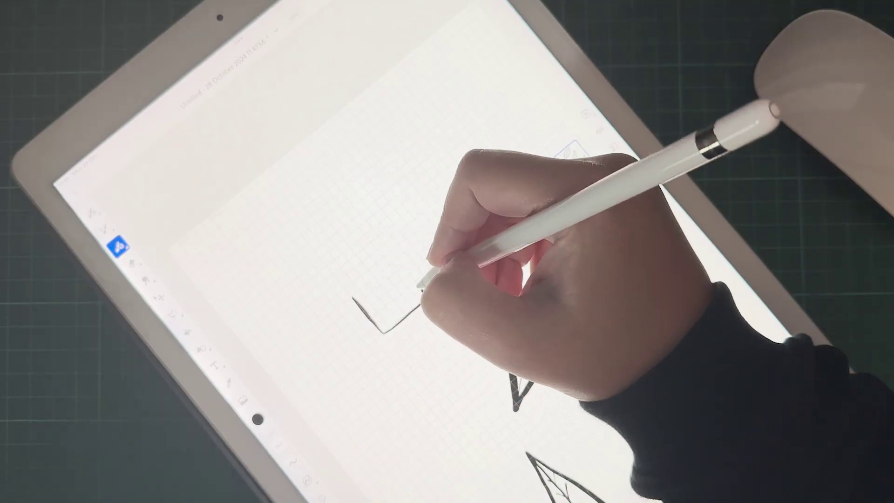
pyautogui.moveTo(421, 285)
pyautogui.mouseDown()
pyautogui.moveTo(393, 265)
pyautogui.moveTo(359, 189)
pyautogui.moveTo(396, 261)
pyautogui.mouseUp()
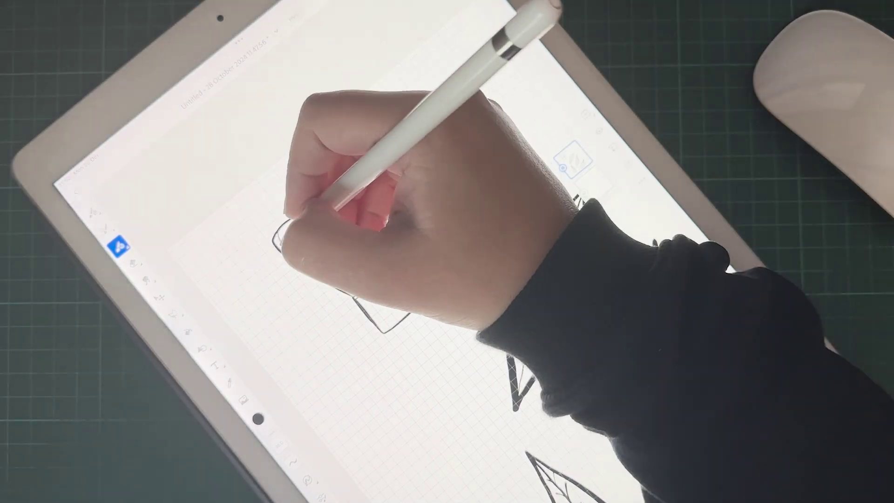
pyautogui.moveTo(335, 210)
pyautogui.mouseDown()
pyautogui.moveTo(361, 231)
pyautogui.moveTo(429, 190)
pyautogui.moveTo(300, 199)
pyautogui.moveTo(369, 159)
pyautogui.moveTo(319, 200)
pyautogui.moveTo(359, 199)
pyautogui.moveTo(355, 189)
pyautogui.moveTo(326, 219)
pyautogui.moveTo(350, 180)
pyautogui.moveTo(359, 200)
pyautogui.mouseUp()
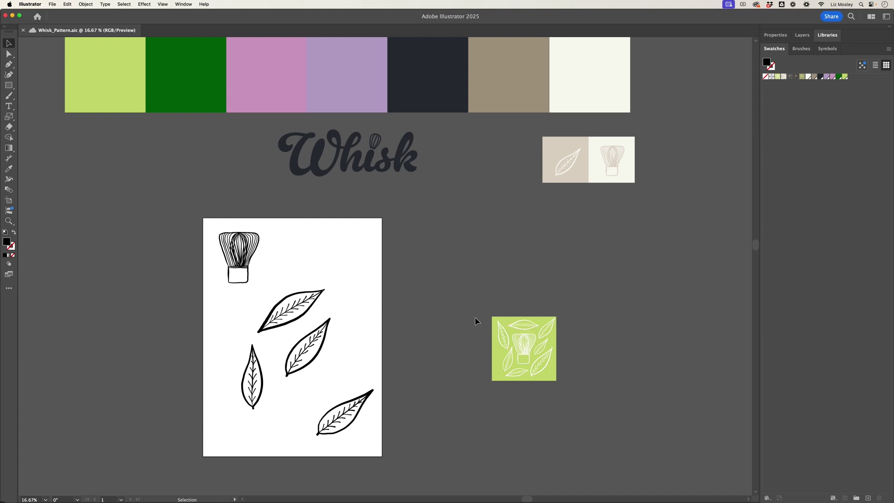
# Step: Move a leaf to the green tile's bottom edge and select all the tile's artwork
pyautogui.hscroll(3, 475, 320)
pyautogui.moveTo(470, 328); pyautogui.dragTo(477, 375)
pyautogui.click(438, 311)
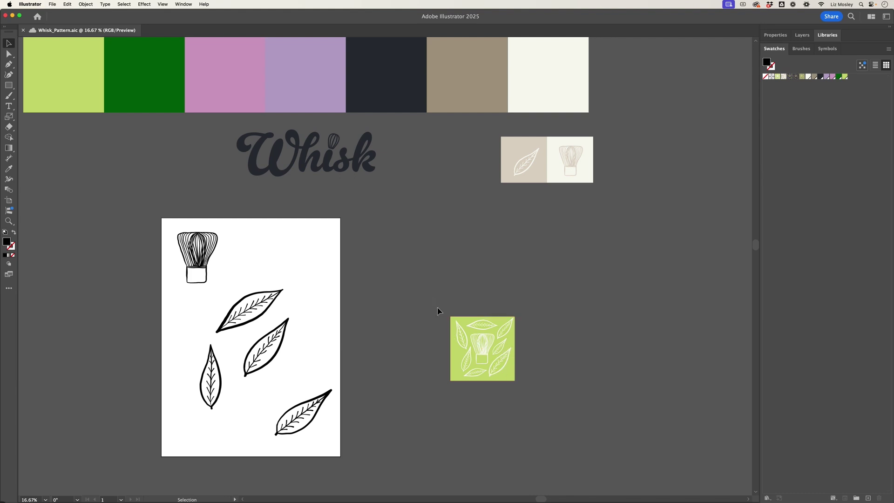
pyautogui.moveTo(439, 310); pyautogui.dragTo(539, 405)
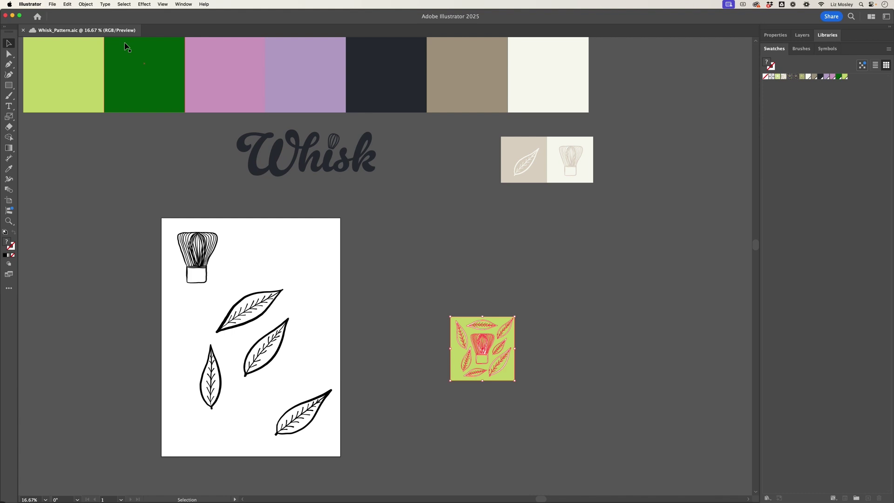
pyautogui.click(86, 5)
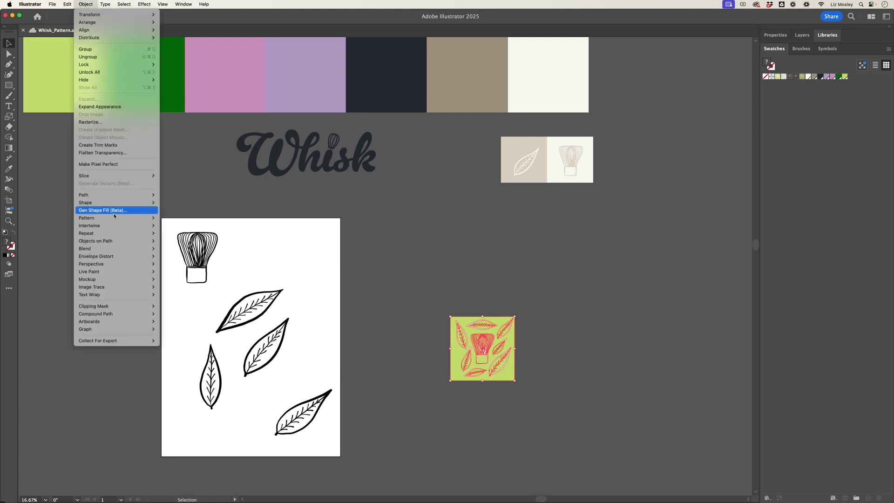
# Step: Make the selected green tile into New Pattern 6 and move Pattern Options aside
pyautogui.moveTo(116, 218)
pyautogui.click(173, 219)
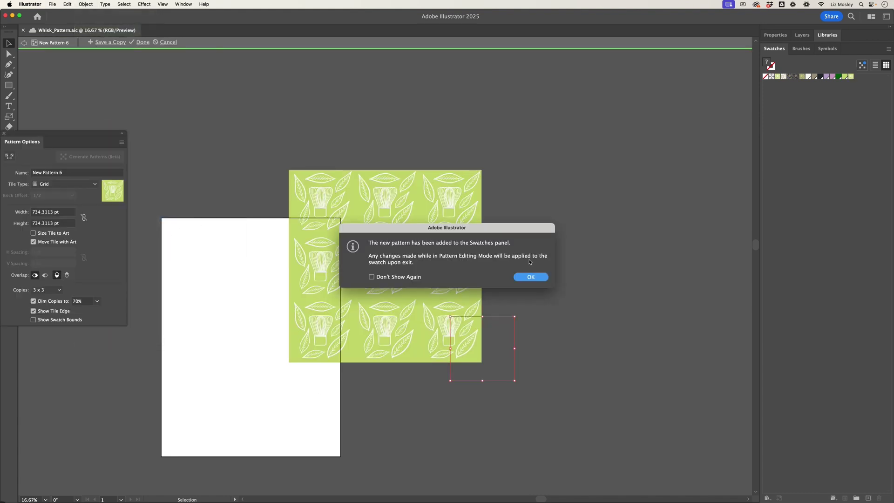
pyautogui.click(523, 277)
pyautogui.moveTo(90, 134); pyautogui.dragTo(205, 127)
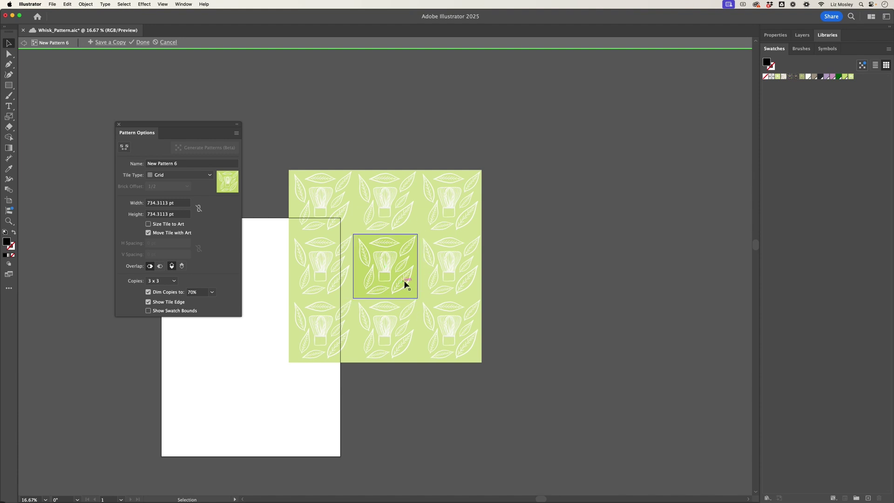
# Step: Move a leaf onto the centre tile's bottom edge and compare the tile overlap options
pyautogui.moveTo(405, 281)
pyautogui.mouseDown()
pyautogui.moveTo(355, 284)
pyautogui.moveTo(376, 295)
pyautogui.moveTo(383, 266)
pyautogui.moveTo(403, 297)
pyautogui.mouseUp()
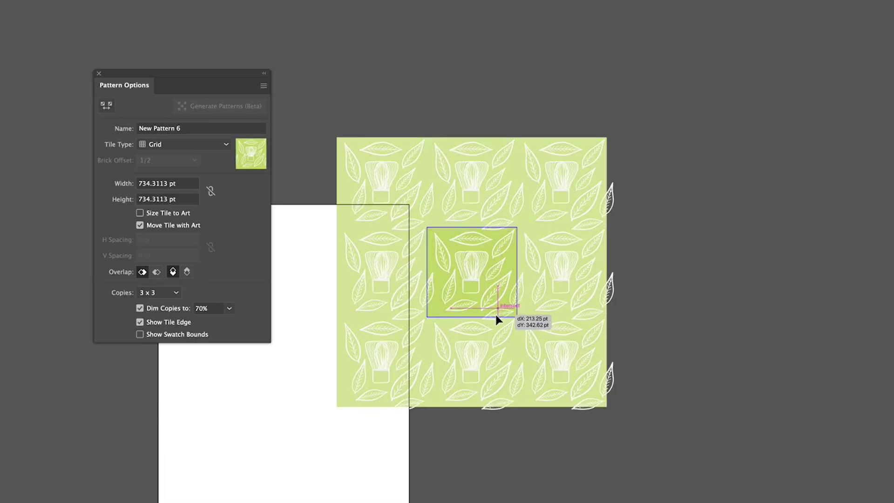
pyautogui.moveTo(496, 316); pyautogui.dragTo(497, 315)
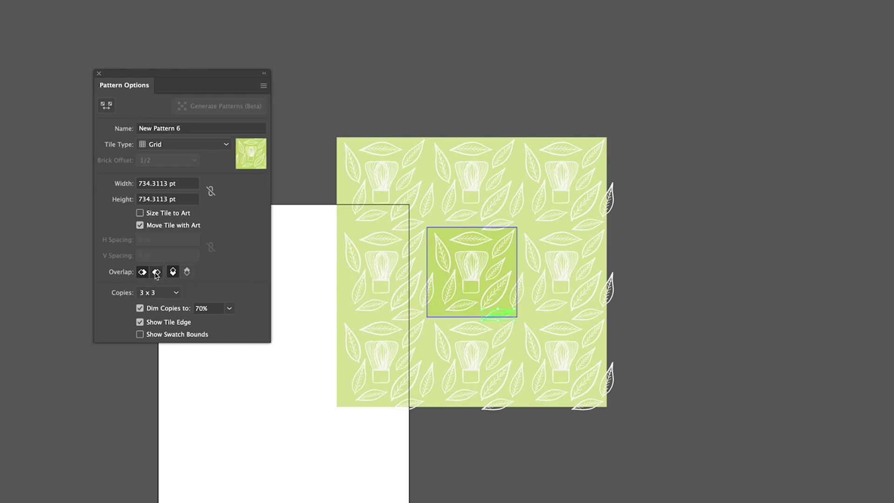
pyautogui.click(156, 274)
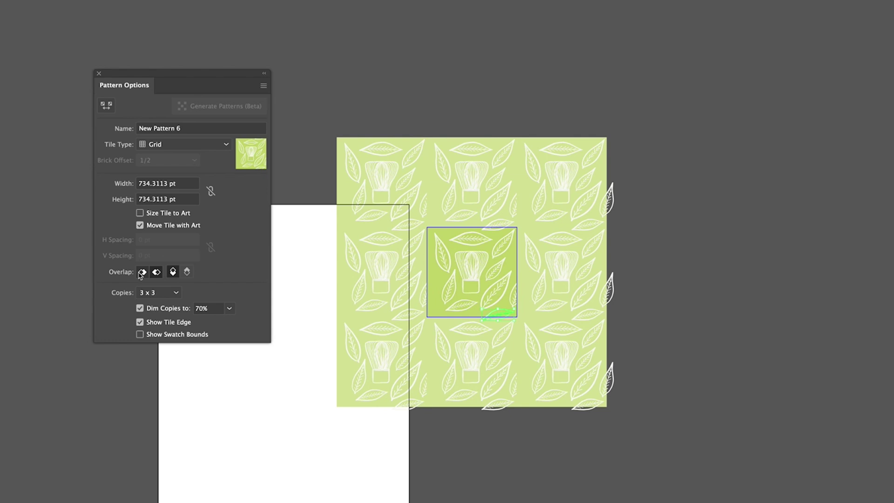
pyautogui.click(141, 275)
pyautogui.click(187, 274)
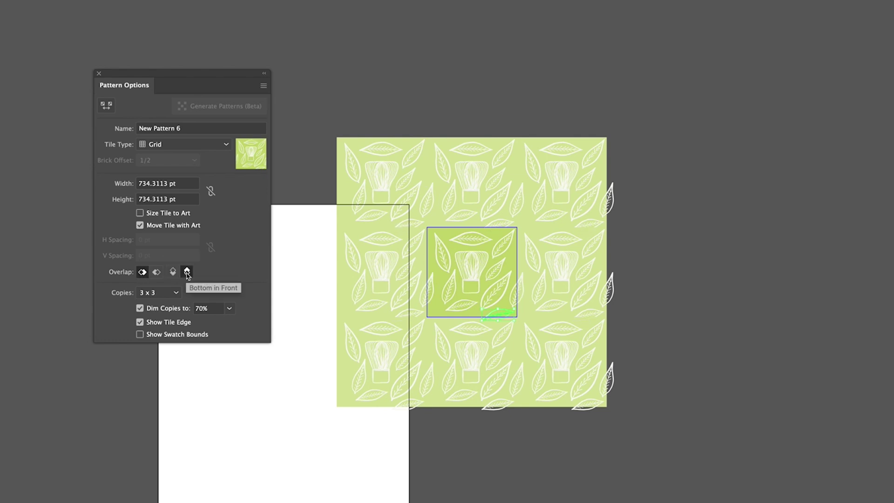
pyautogui.click(173, 272)
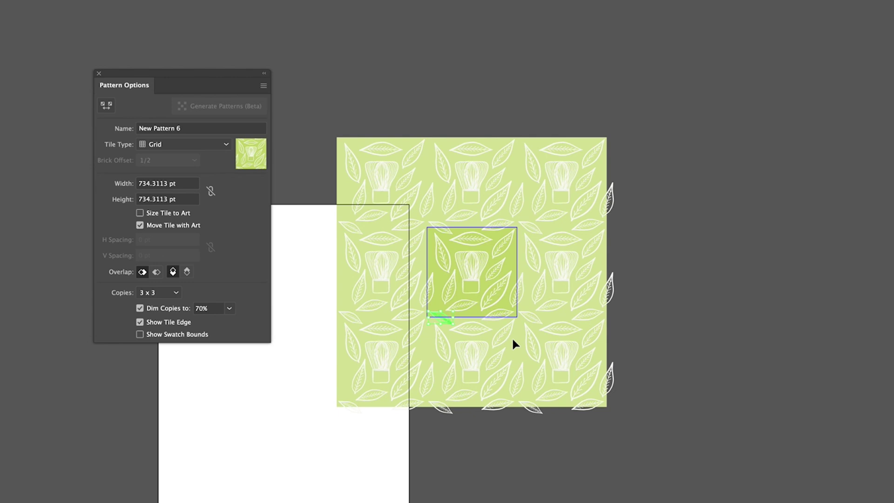
# Step: Reposition the green leaf at the tile's upper-right edge and save the pattern
pyautogui.moveTo(441, 318); pyautogui.dragTo(493, 280)
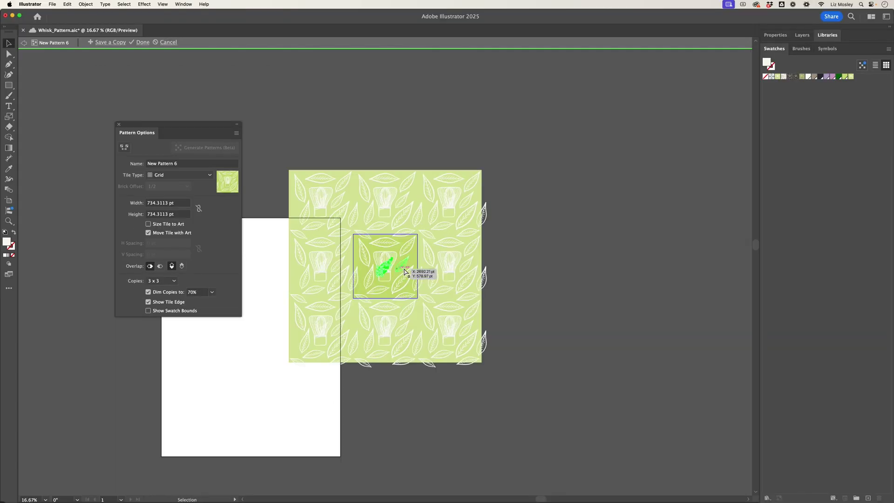
pyautogui.moveTo(404, 272); pyautogui.dragTo(420, 257)
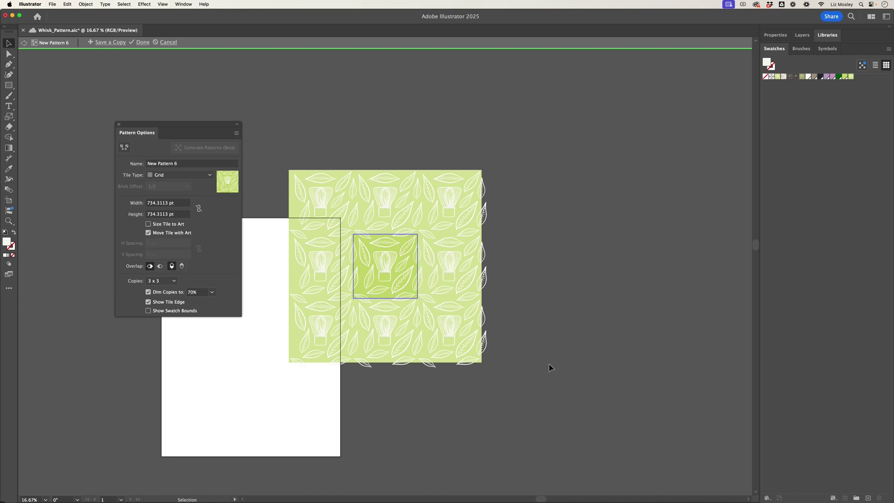
pyautogui.click(141, 43)
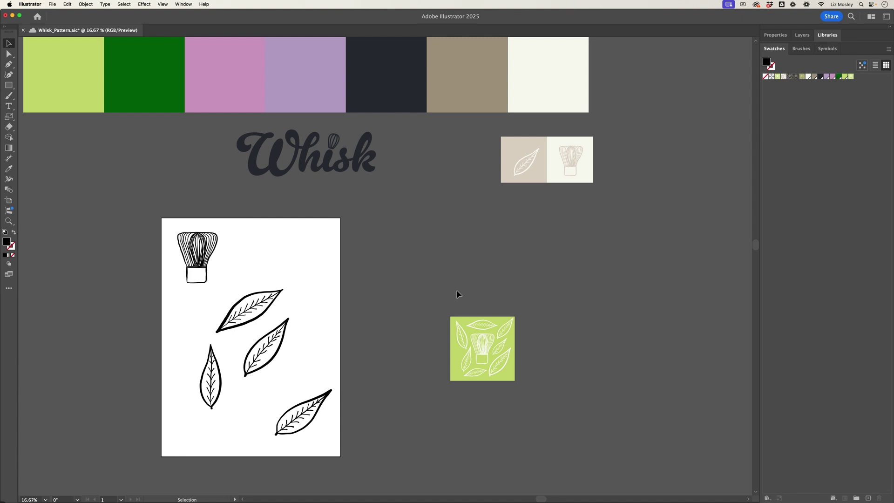
# Step: Move the green tile beside the artboard and draw a large rectangle filled with New Pattern 6
pyautogui.click(471, 345)
pyautogui.moveTo(510, 381); pyautogui.dragTo(404, 319)
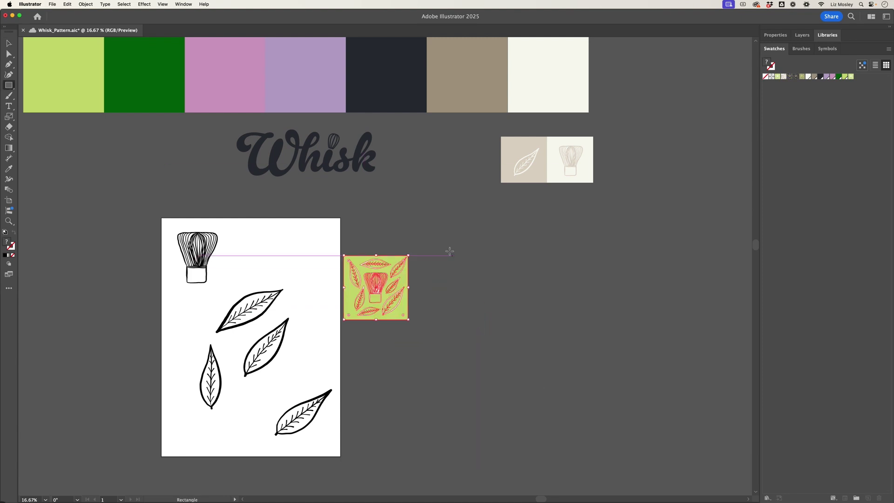
pyautogui.press('m')
pyautogui.moveTo(442, 222); pyautogui.dragTo(642, 456)
pyautogui.click(850, 78)
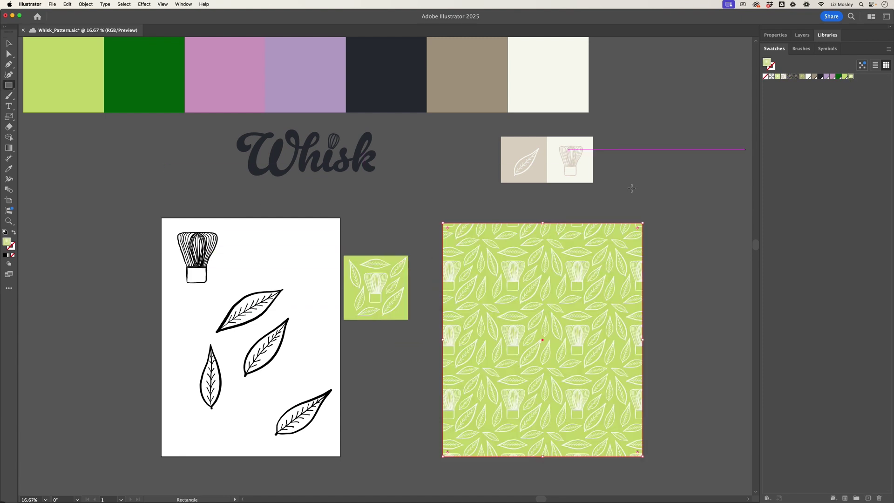
# Step: Nudge the beige leaf square slightly up and left
pyautogui.press('v')
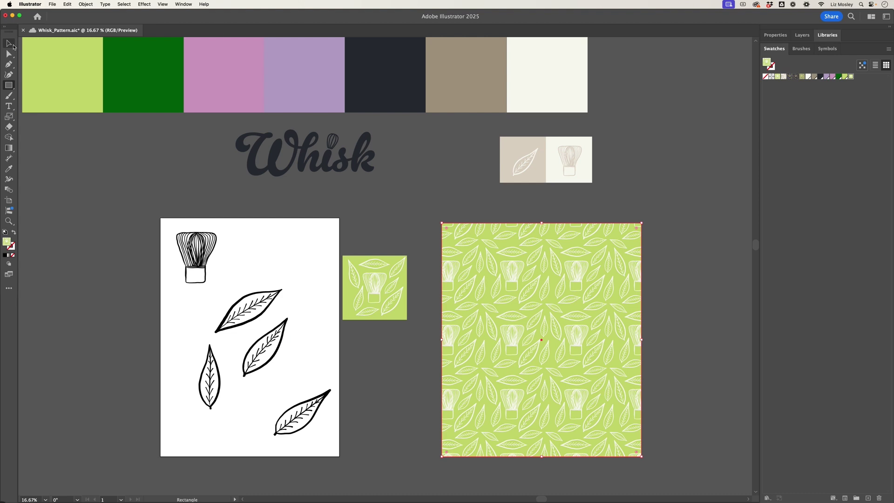
pyautogui.click(415, 180)
pyautogui.moveTo(523, 168); pyautogui.dragTo(522, 164)
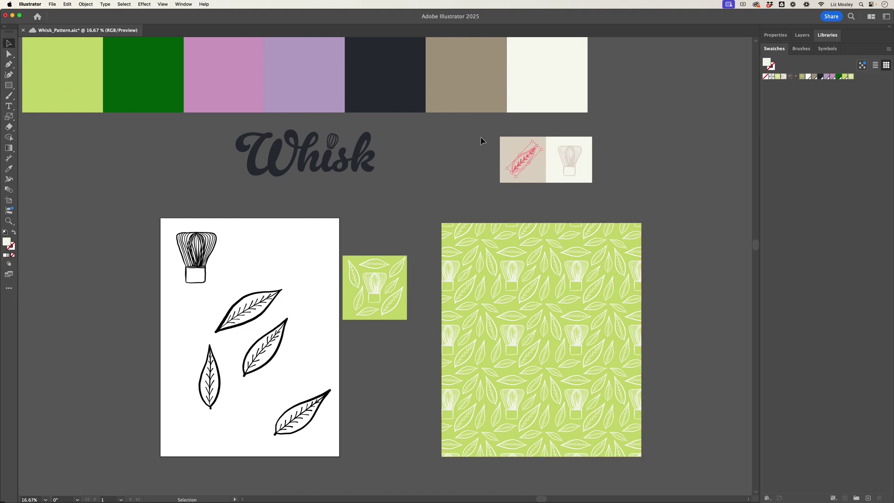
# Step: Select the beige leaf and cream whisk squares and make them into New Pattern 7
pyautogui.click(485, 144)
pyautogui.press('super+a')
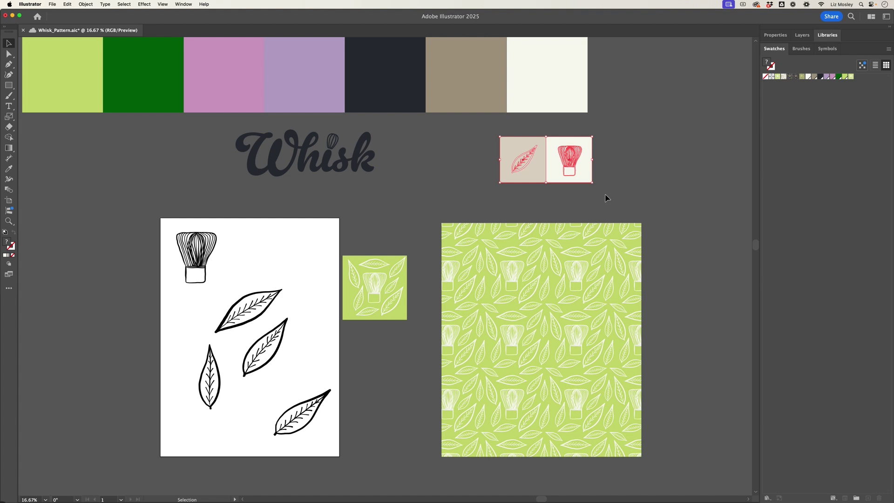
pyautogui.click(84, 4)
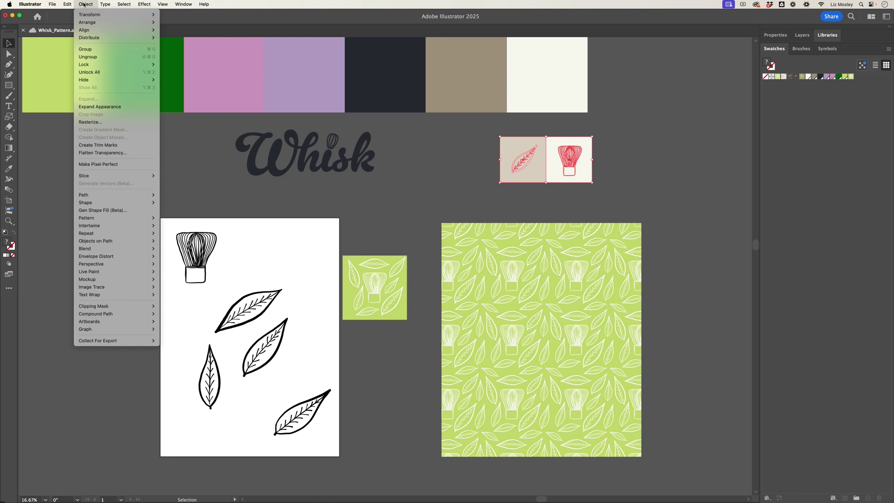
pyautogui.moveTo(93, 218)
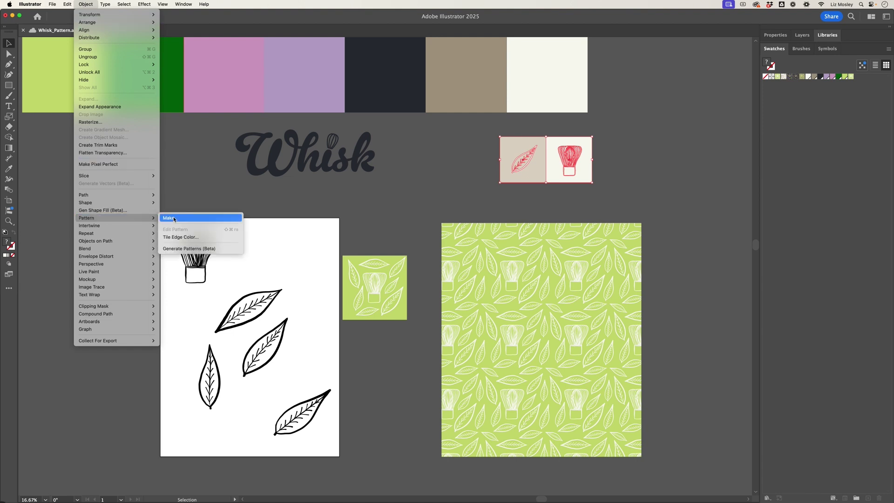
pyautogui.click(173, 218)
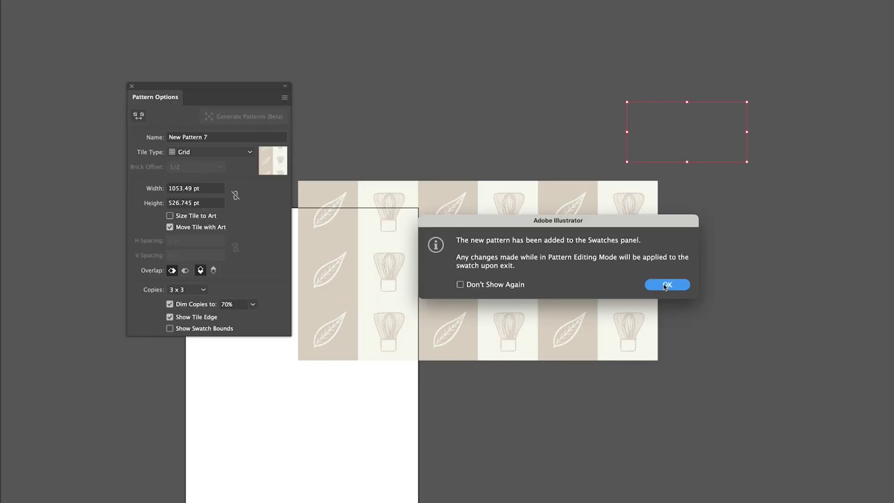
pyautogui.click(529, 275)
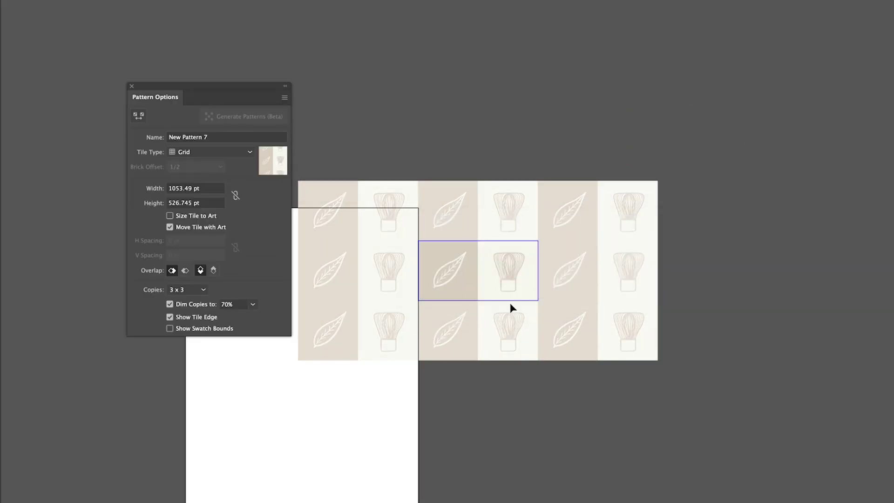
# Step: Set New Pattern 7's tile type to Brick by Row with a 1/2 brick offset
pyautogui.click(219, 155)
pyautogui.click(219, 153)
pyautogui.click(217, 154)
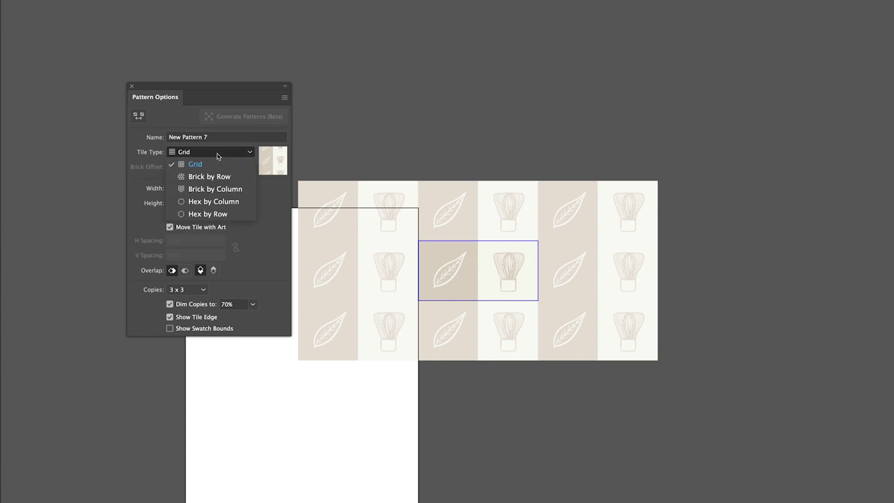
pyautogui.click(223, 180)
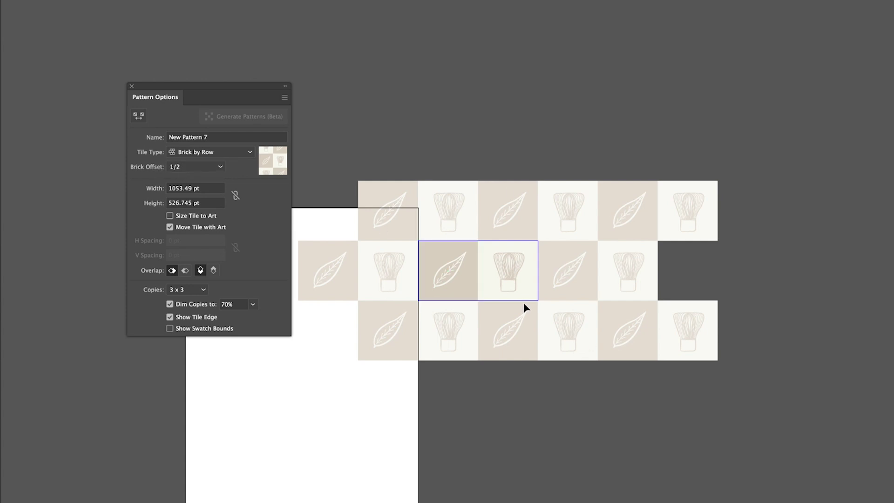
pyautogui.click(221, 168)
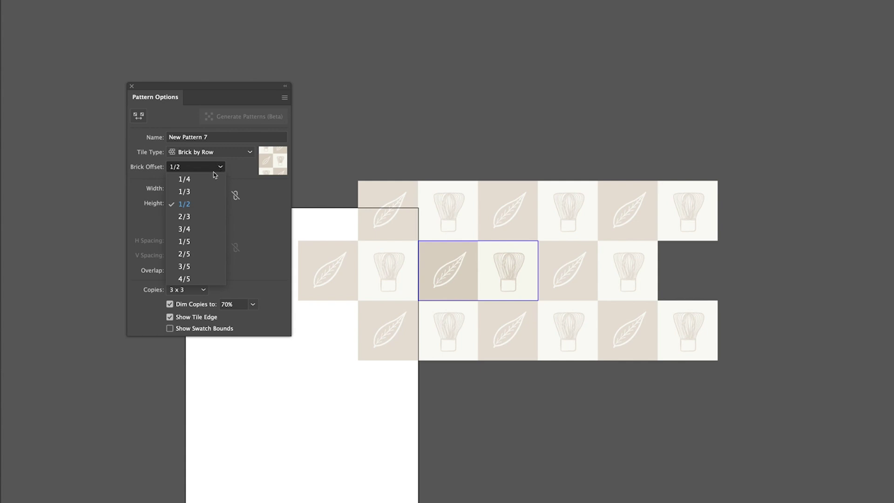
pyautogui.click(202, 192)
pyautogui.click(212, 168)
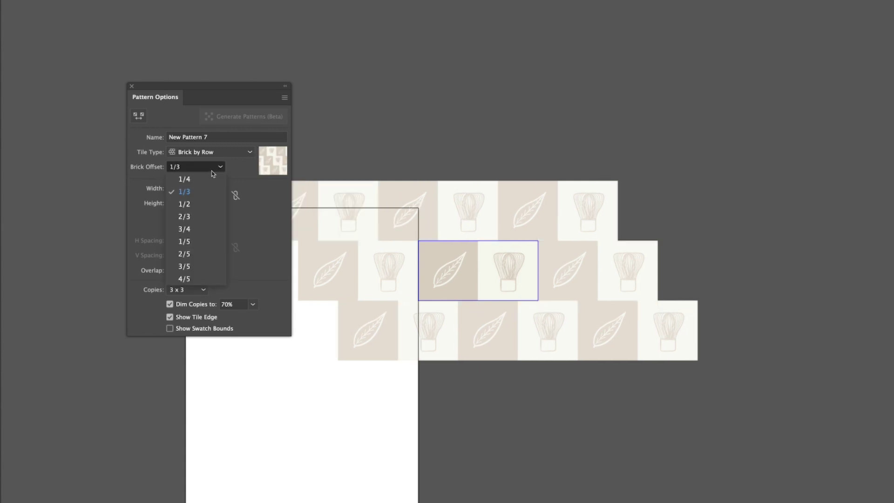
pyautogui.click(205, 211)
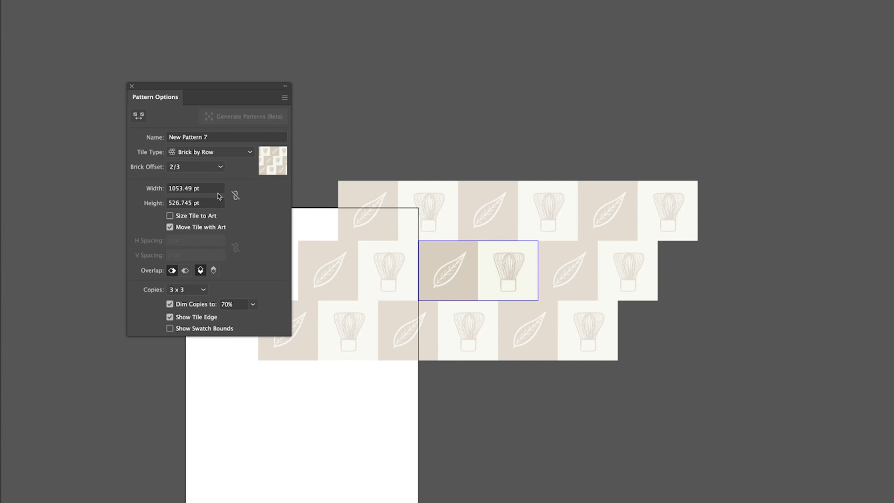
pyautogui.click(212, 168)
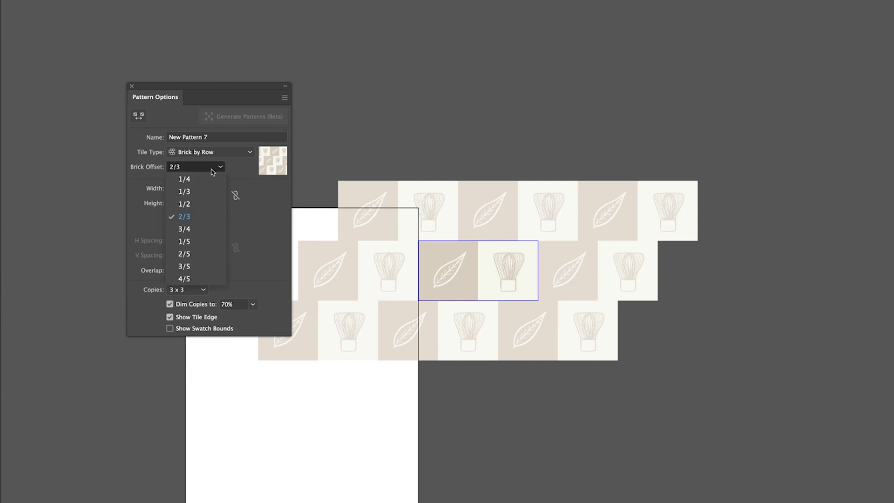
pyautogui.click(199, 204)
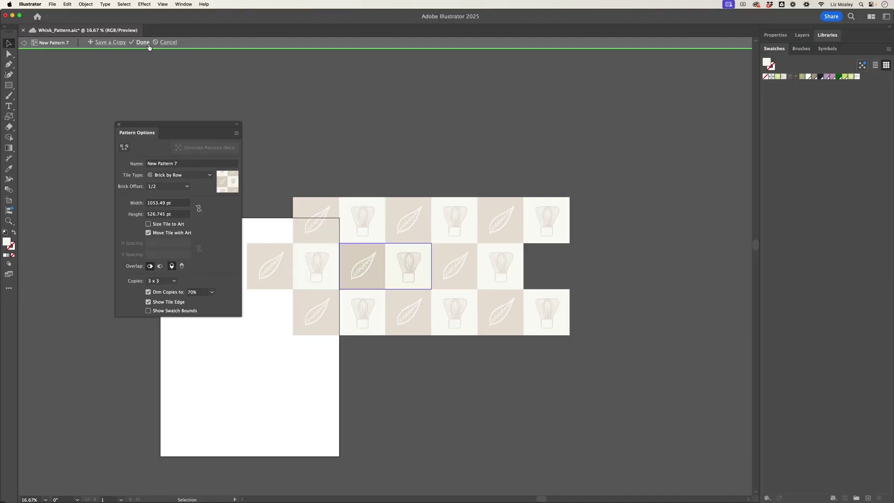
# Step: Finish pattern editing and fill the large rectangle with the beige New Pattern 7
pyautogui.click(142, 43)
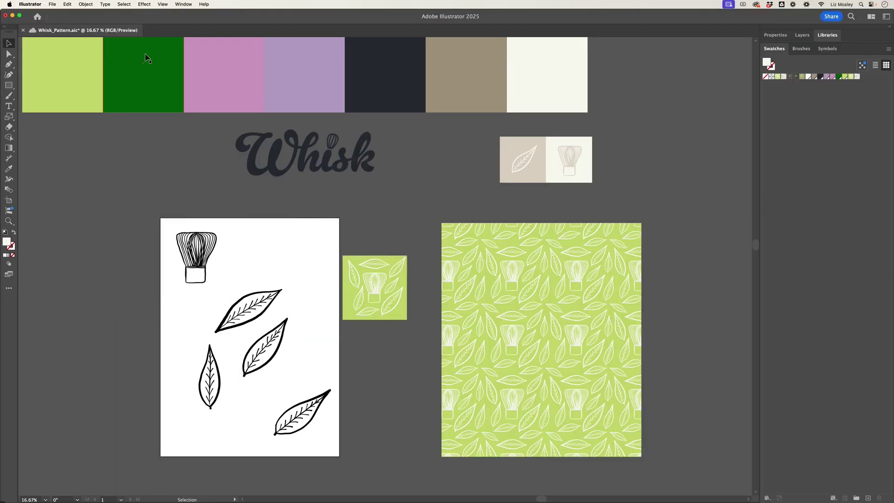
pyautogui.click(500, 321)
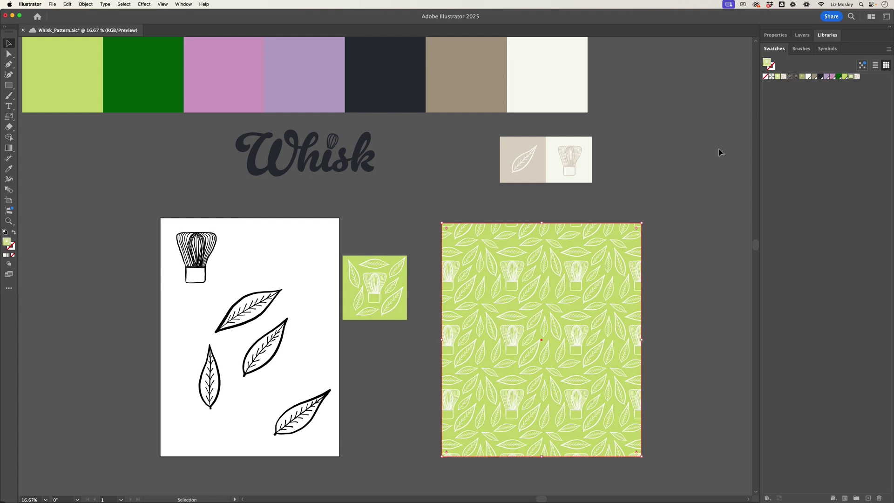
pyautogui.click(857, 77)
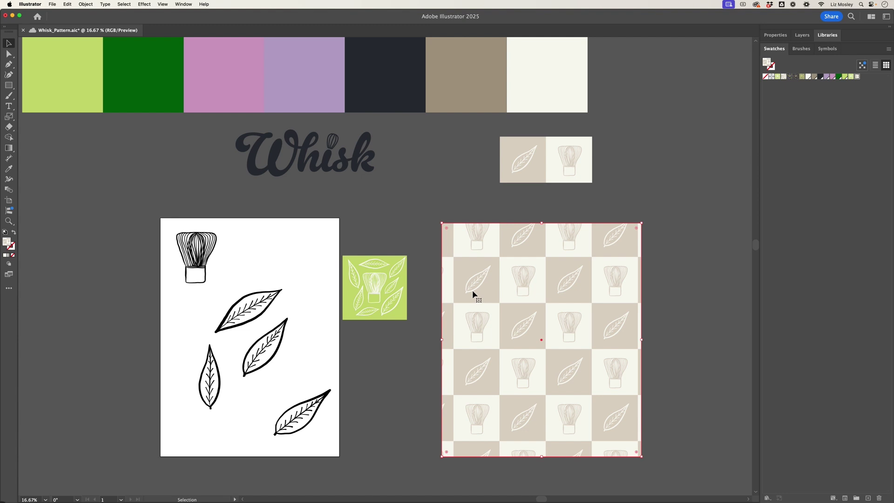
# Step: Undo an accidental resize of the sample tiles, leaving only the large rectangle selected
pyautogui.moveTo(587, 182); pyautogui.dragTo(560, 166)
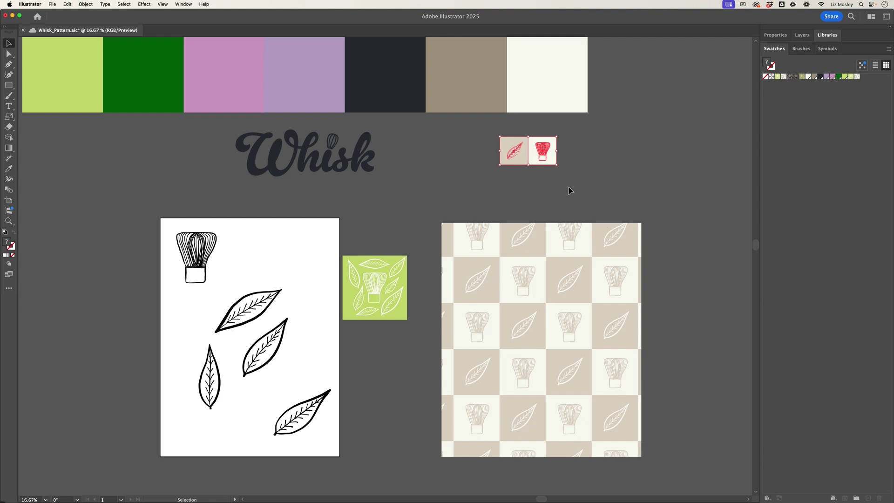
pyautogui.press('super+z')
pyautogui.keyDown('shift'); pyautogui.click(498, 256); pyautogui.keyUp('shift')
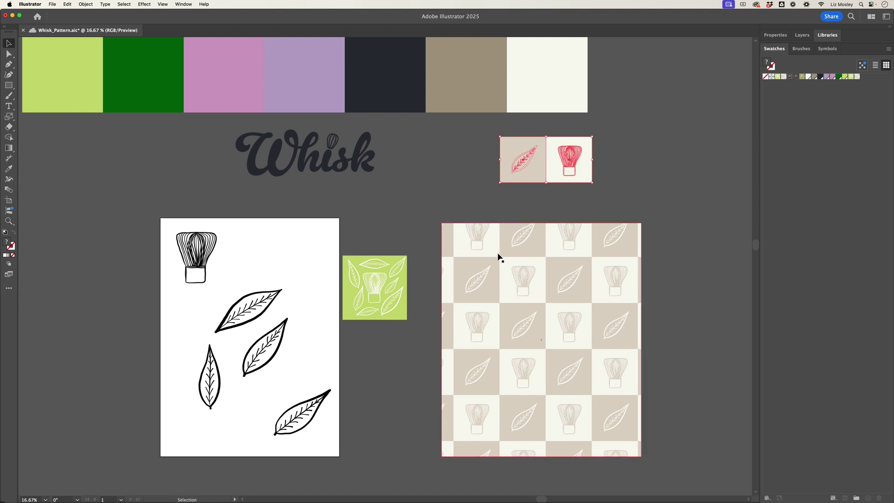
pyautogui.click(482, 260)
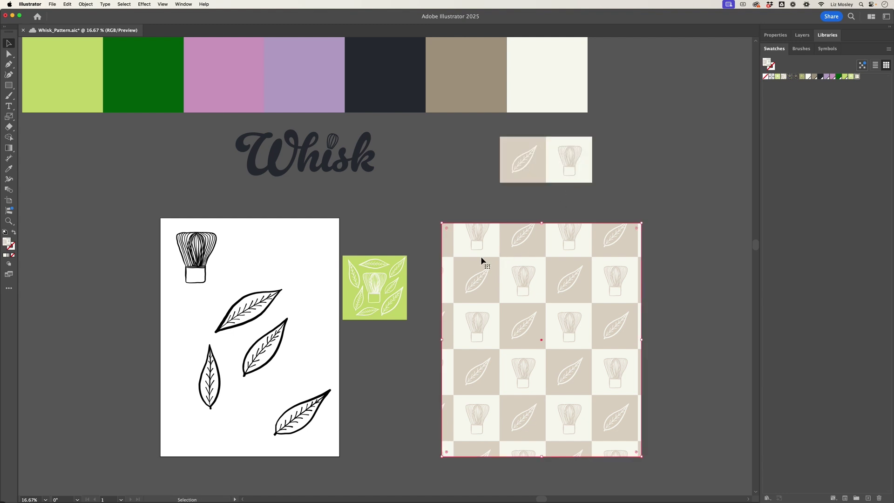
# Step: Scale only the rectangle's beige pattern to 50% uniform, with Transform Objects unchecked
pyautogui.doubleClick(9, 117)
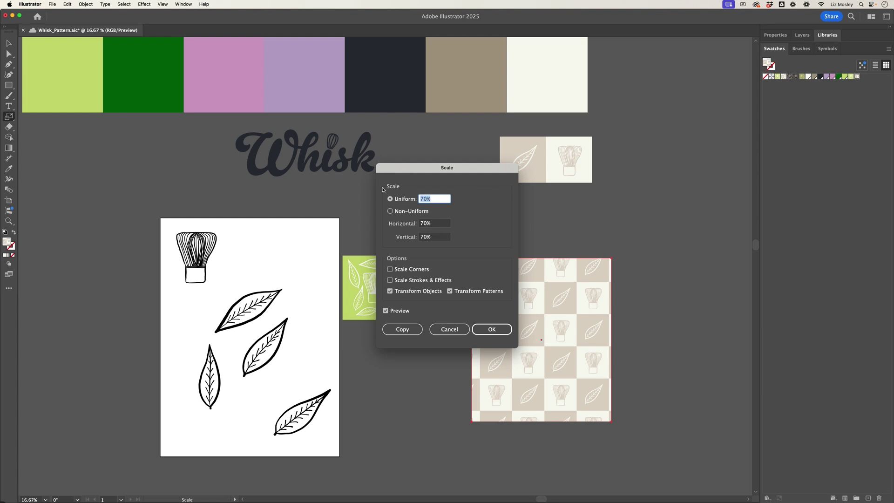
pyautogui.moveTo(421, 173); pyautogui.dragTo(259, 186)
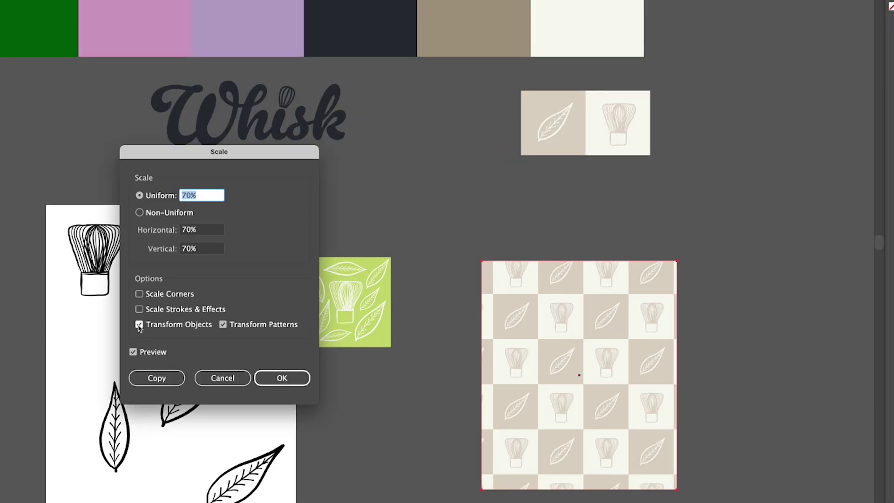
pyautogui.click(139, 325)
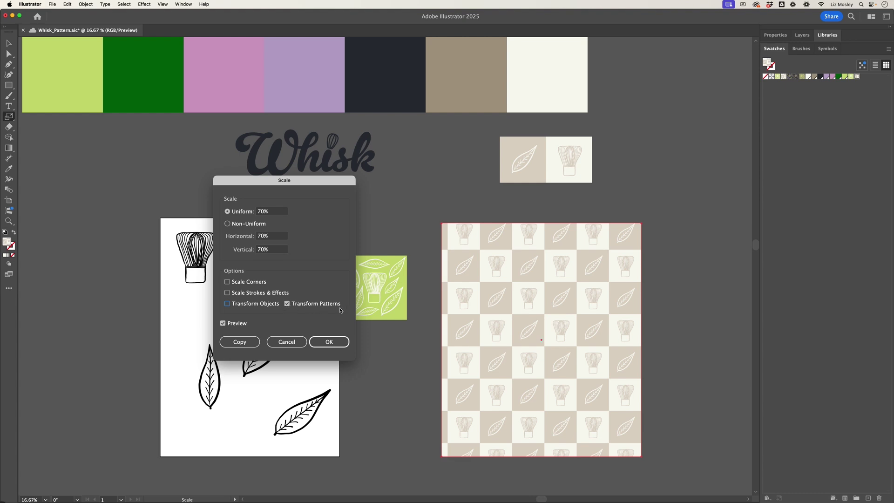
pyautogui.click(261, 212)
pyautogui.write('5')
pyautogui.press('Return')
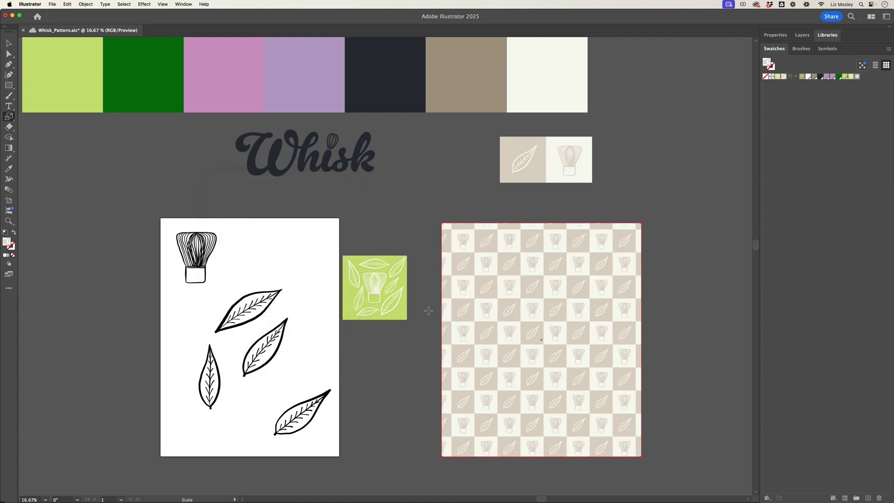
pyautogui.click(8, 42)
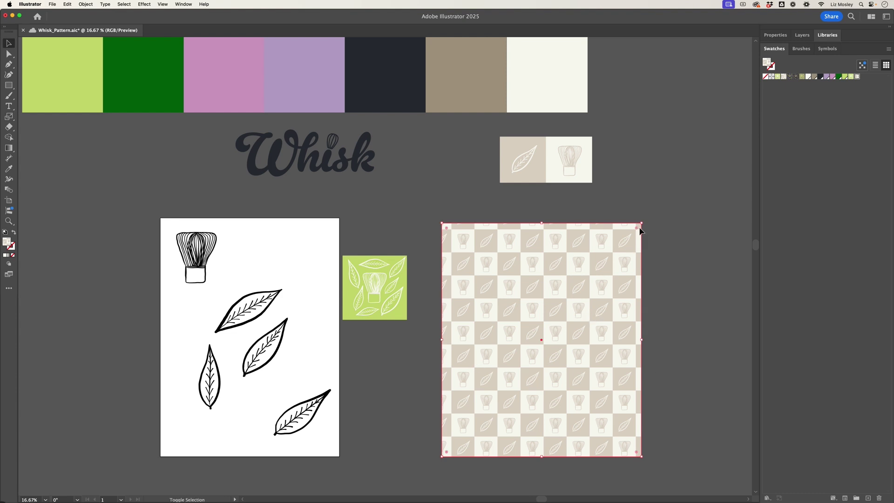
# Step: Drag the beige pattern rectangle's corner inward, then scroll to review all pattern panels
pyautogui.moveTo(642, 223); pyautogui.dragTo(623, 244)
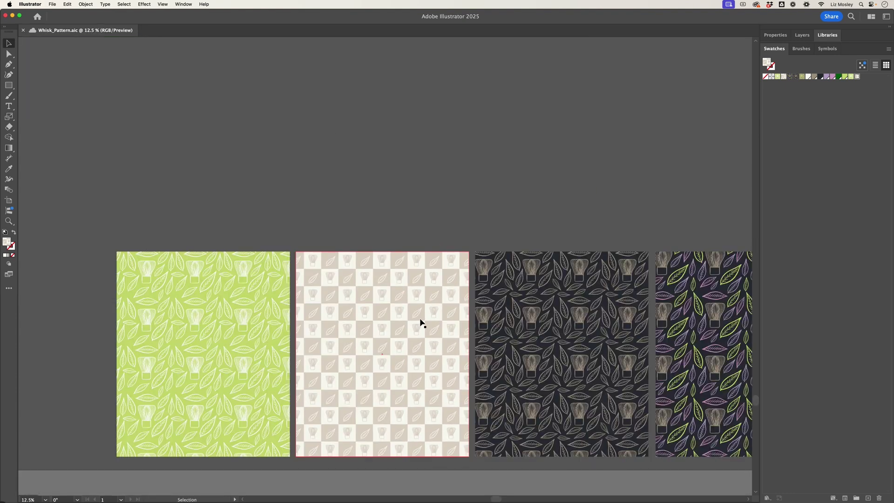
pyautogui.hscroll(10, 421, 322)
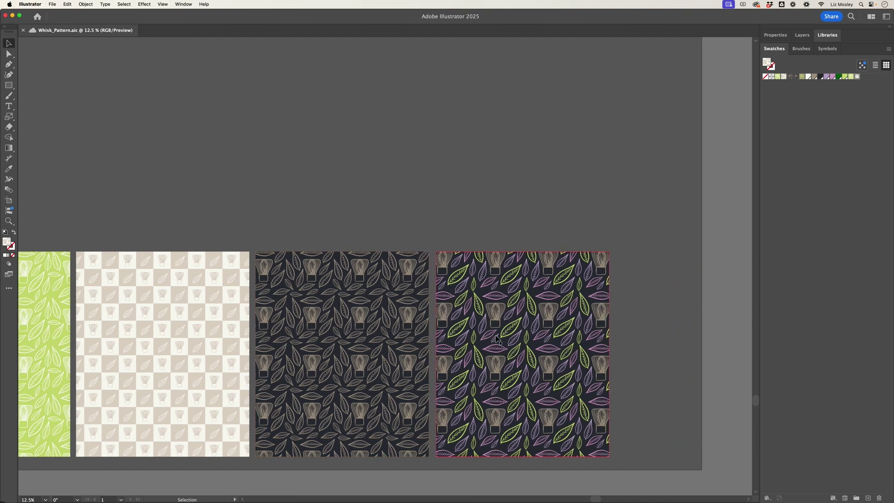
pyautogui.hscroll(-6, 497, 338)
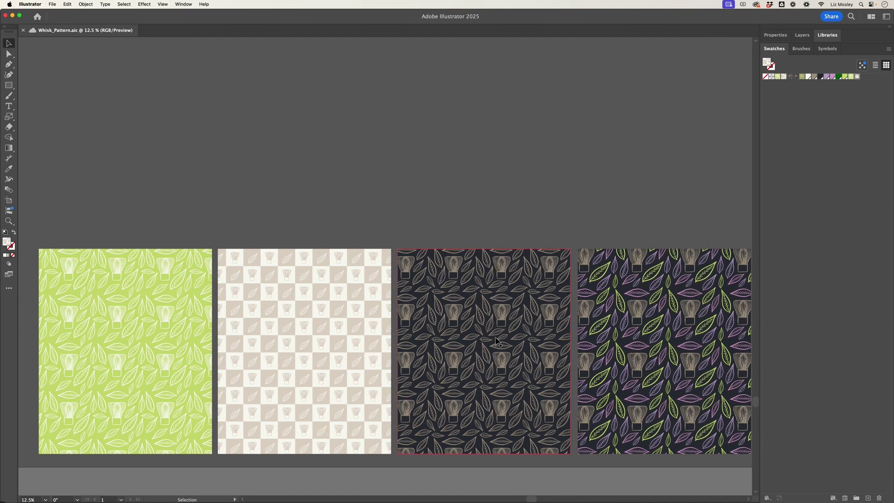
pyautogui.hscroll(-2, 495, 341)
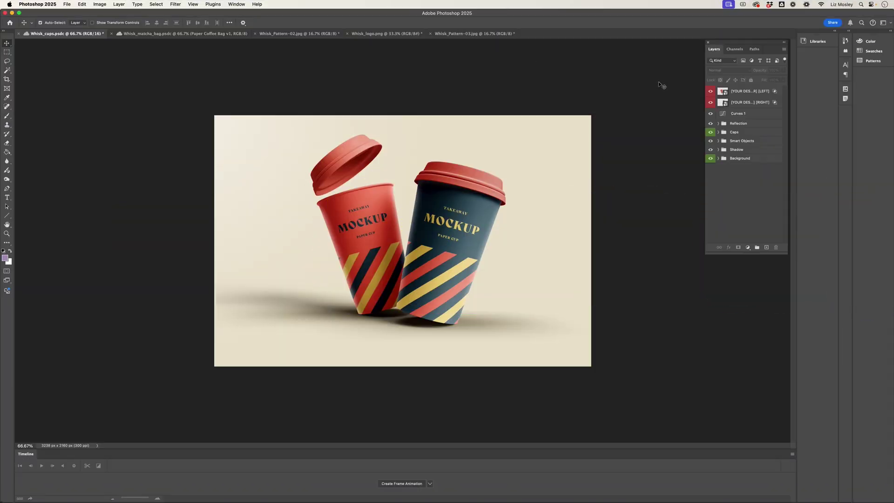
# Step: Place the green leaf pattern image into the left cup's smart object and save it
pyautogui.click(720, 111)
pyautogui.click(720, 102)
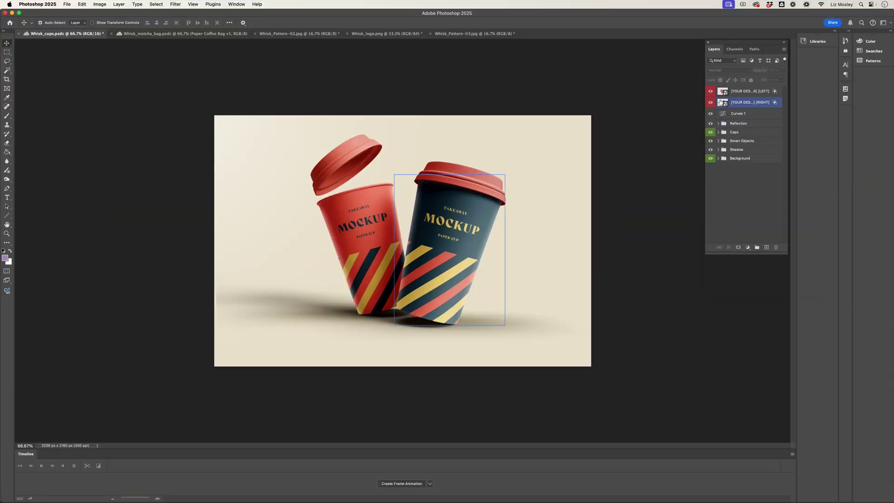
pyautogui.click(721, 92)
pyautogui.doubleClick(721, 93)
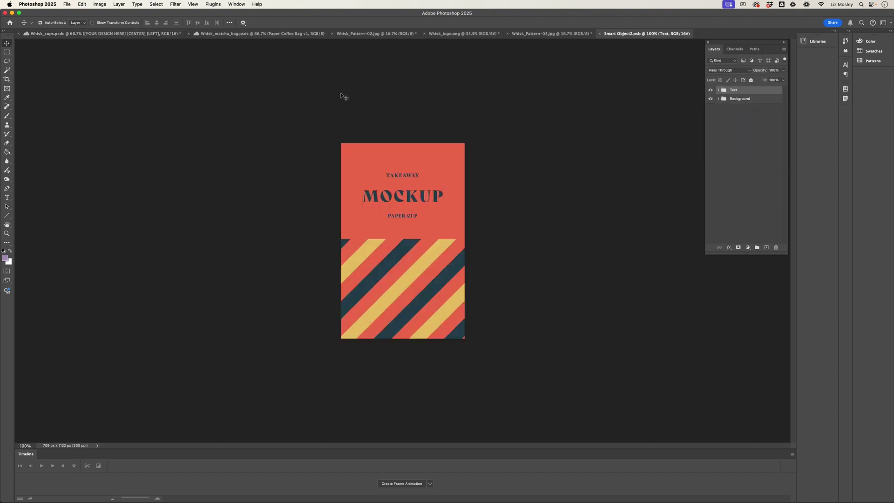
pyautogui.moveTo(362, 37); pyautogui.dragTo(543, 135)
pyautogui.moveTo(644, 278); pyautogui.dragTo(352, 203)
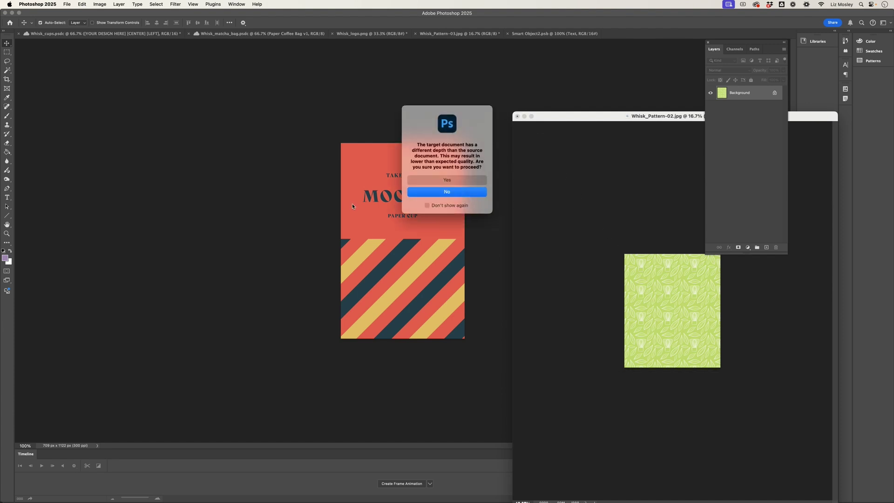
pyautogui.press('Return')
pyautogui.click(509, 36)
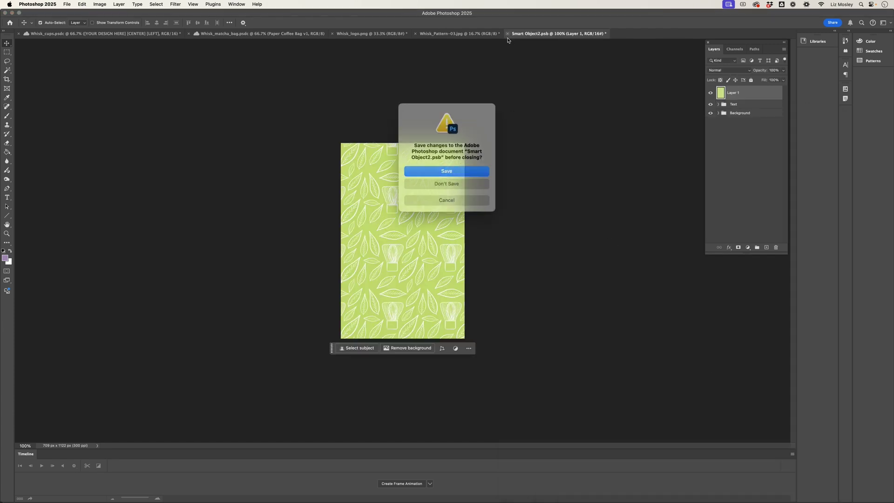
pyautogui.click(458, 172)
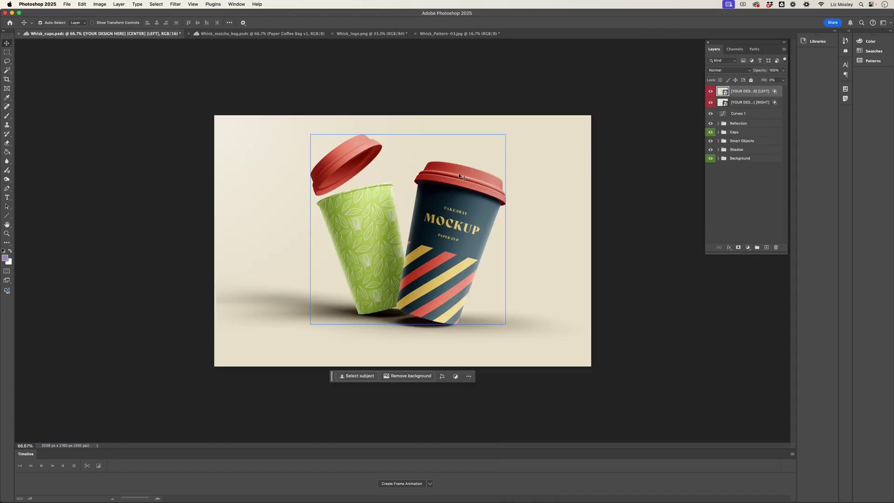
# Step: Place the beige checkered pattern image into the right cup's smart object and save it
pyautogui.click(716, 107)
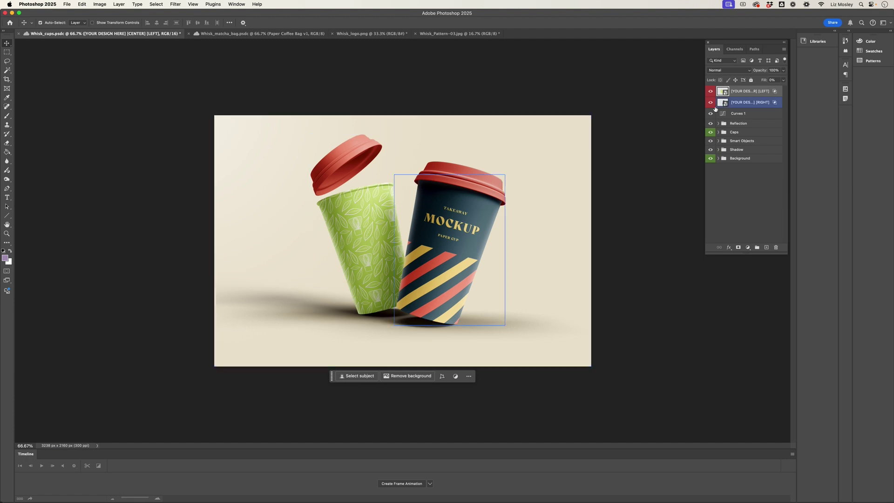
pyautogui.doubleClick(722, 103)
pyautogui.moveTo(443, 34); pyautogui.dragTo(590, 200)
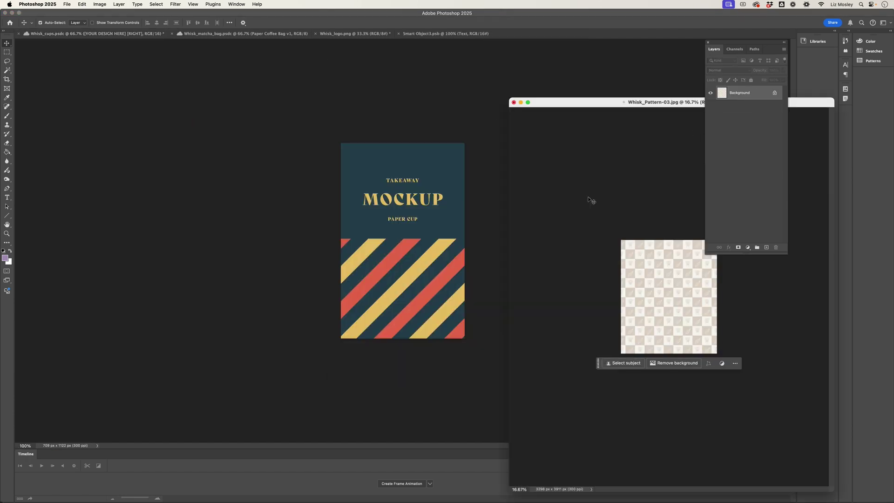
pyautogui.moveTo(645, 274); pyautogui.dragTo(437, 196)
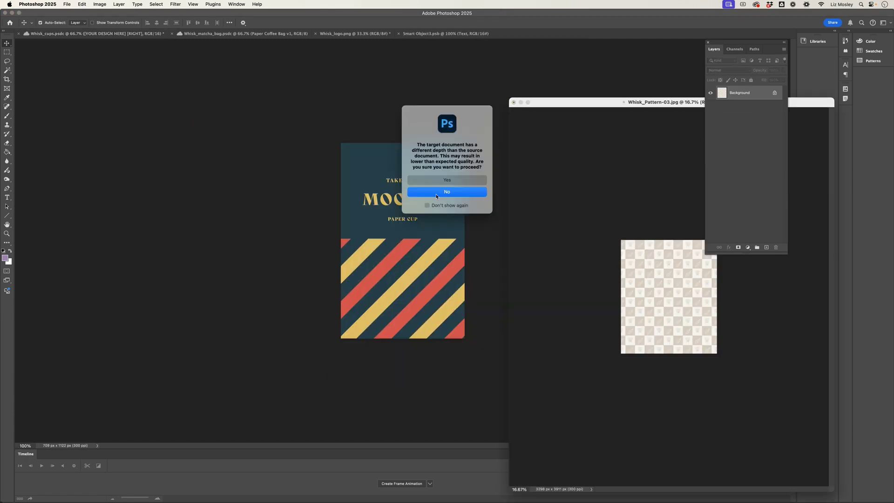
pyautogui.click(444, 181)
pyautogui.click(398, 34)
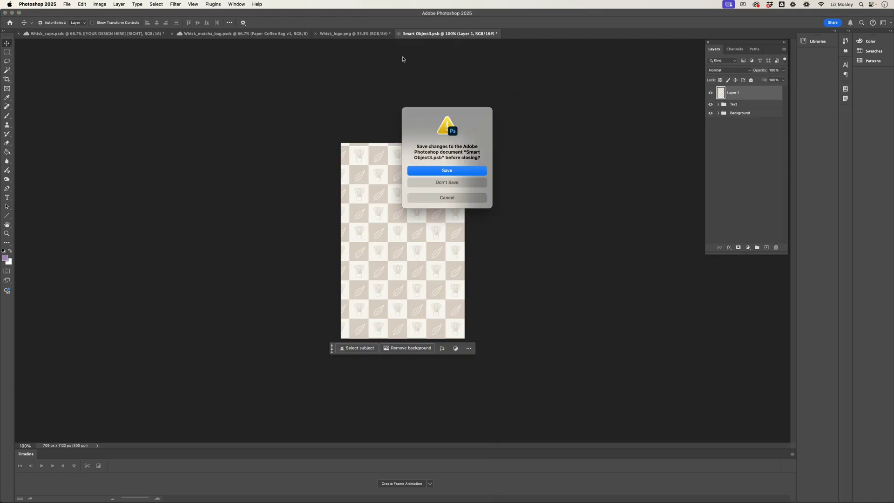
pyautogui.click(471, 170)
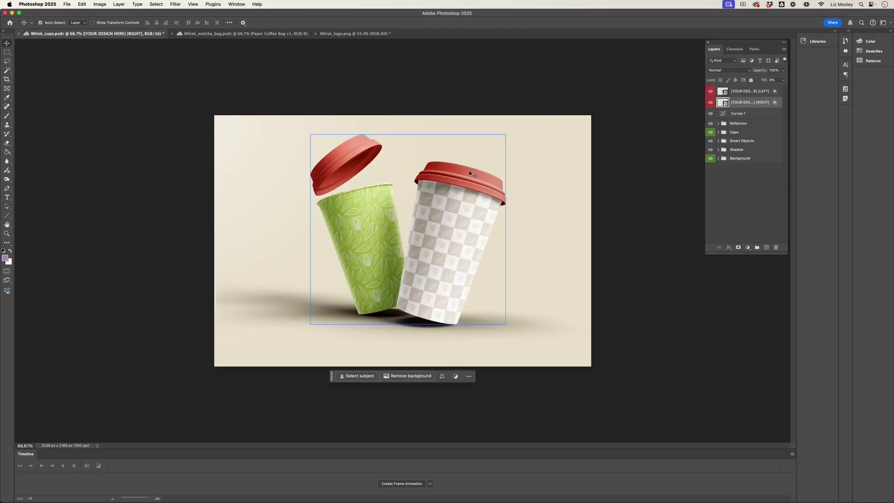
pyautogui.click(709, 125)
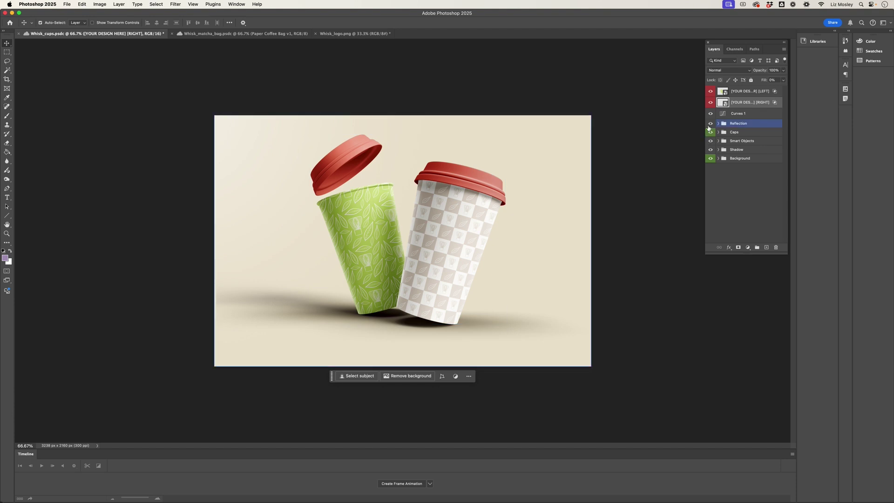
# Step: Place the Whisk logo into the right cup's beige gingham design (Smart Object3)
pyautogui.click(720, 113)
pyautogui.click(721, 105)
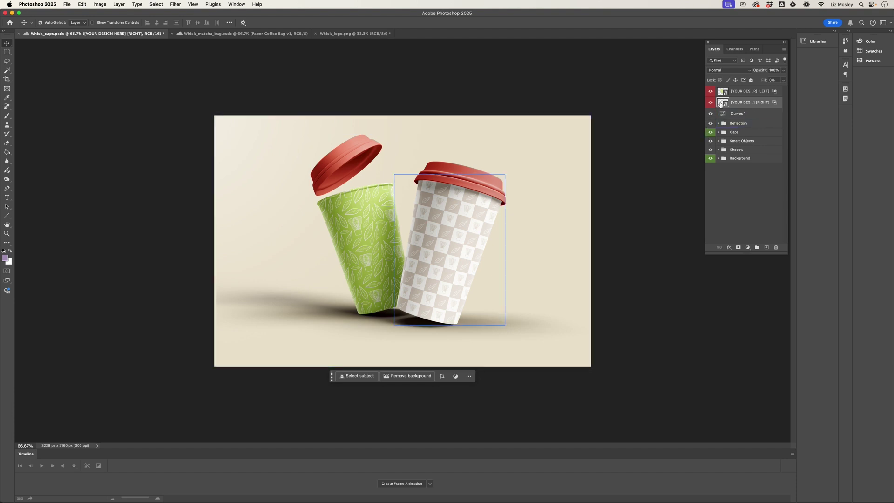
pyautogui.doubleClick(722, 104)
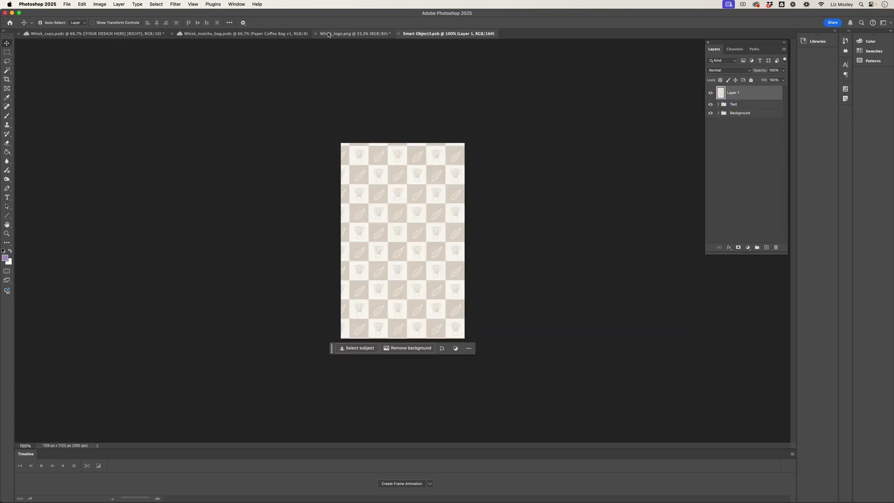
pyautogui.moveTo(352, 33); pyautogui.dragTo(484, 101)
pyautogui.moveTo(531, 186); pyautogui.dragTo(440, 199)
pyautogui.click(446, 181)
# Step: Scale the Whisk logo down to fit the cup design, then save and close it
pyautogui.hotkey('ctrl', 't')
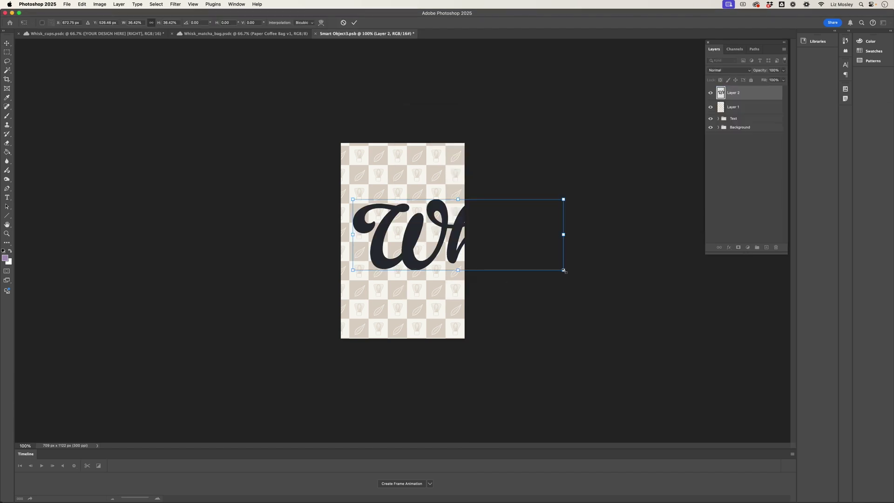
pyautogui.moveTo(563, 270); pyautogui.dragTo(434, 233)
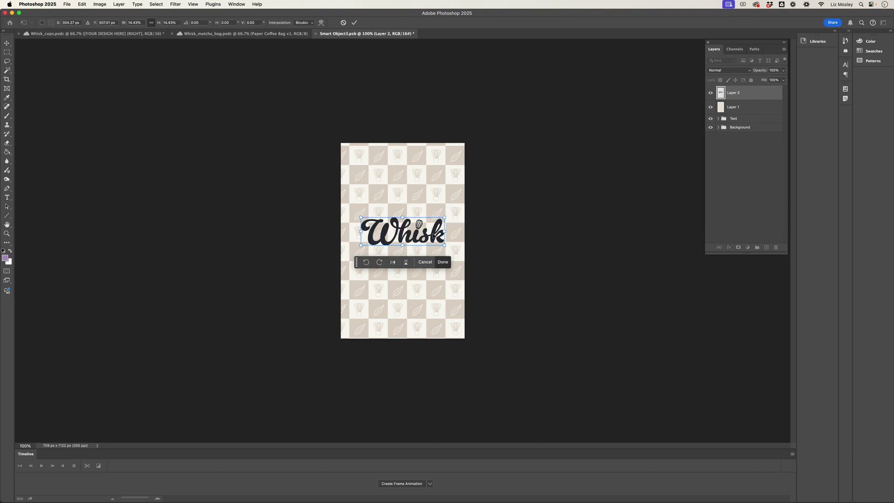
pyautogui.click(439, 262)
pyautogui.click(315, 34)
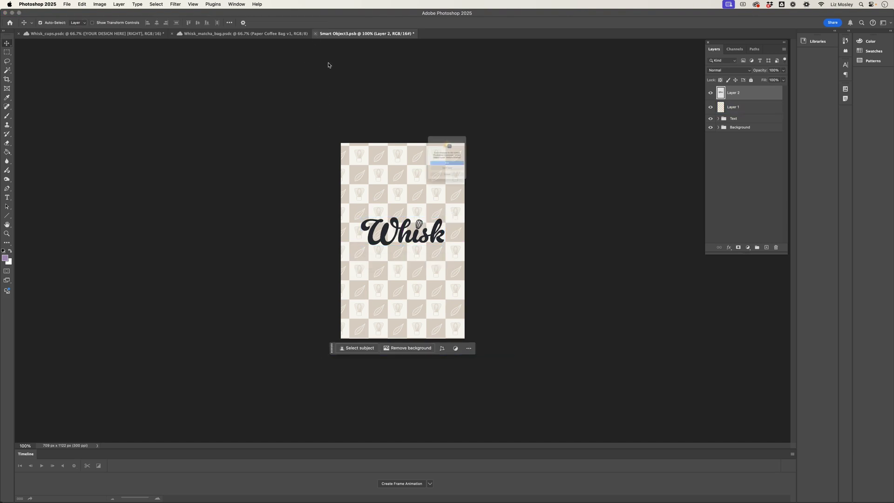
pyautogui.click(448, 174)
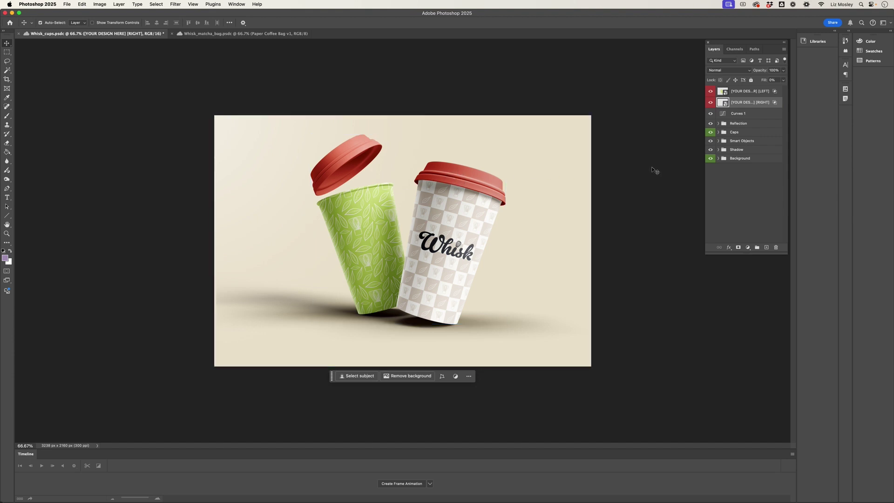
# Step: Recolour the left cup lid's Color Fill from red to dark charcoal grey (2c2f36)
pyautogui.click(726, 133)
pyautogui.click(719, 133)
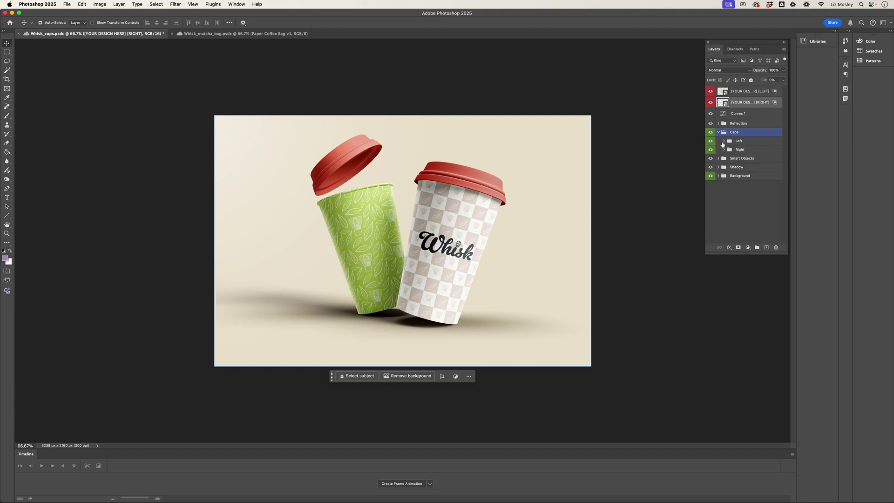
pyautogui.click(725, 149)
pyautogui.click(723, 140)
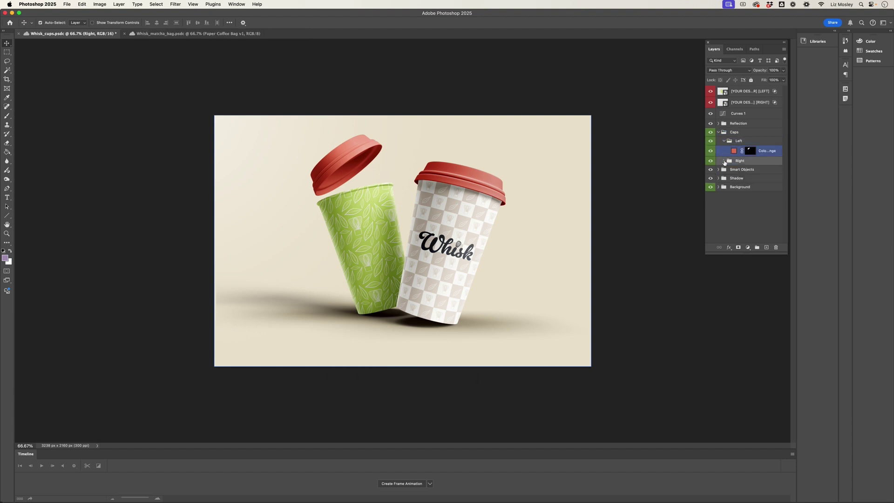
pyautogui.click(724, 161)
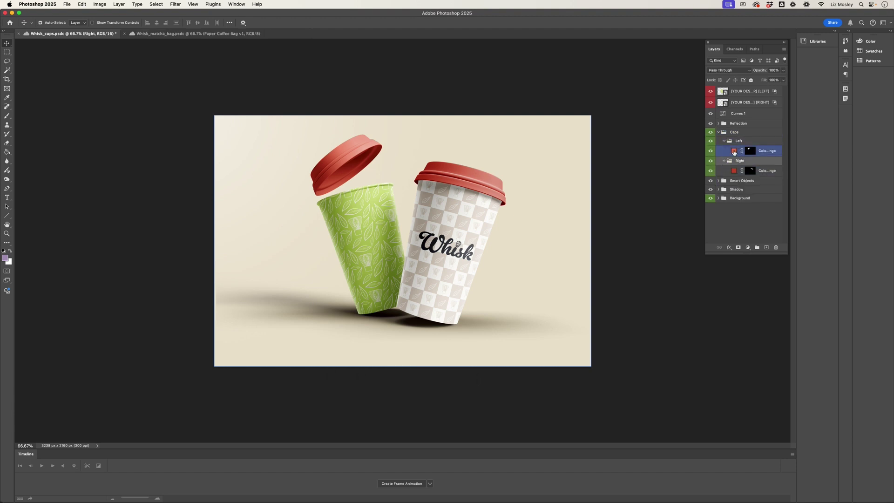
pyautogui.doubleClick(734, 152)
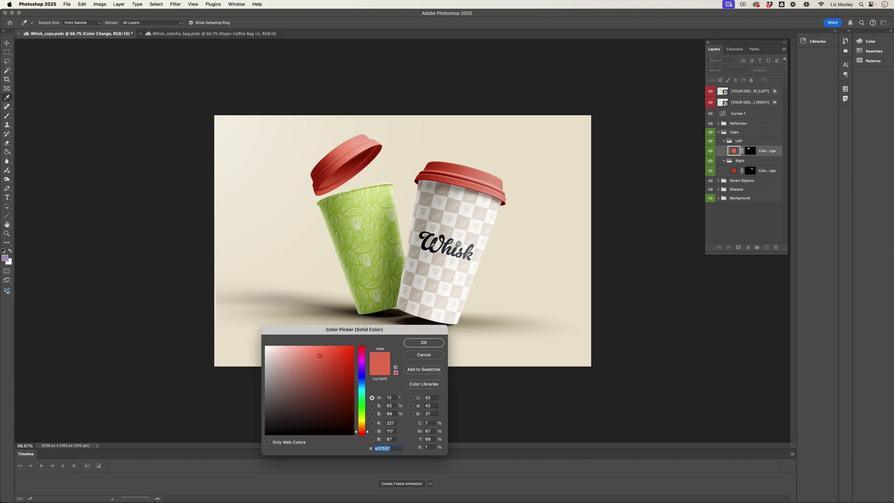
pyautogui.click(434, 243)
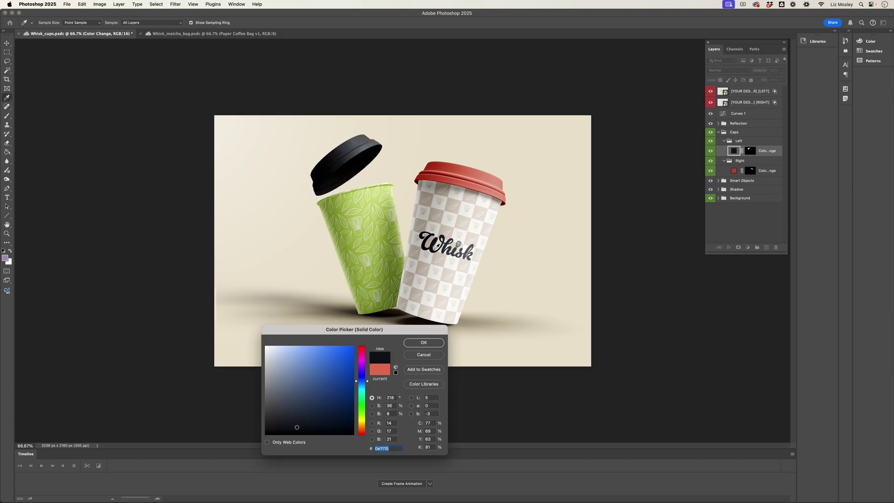
pyautogui.click(282, 416)
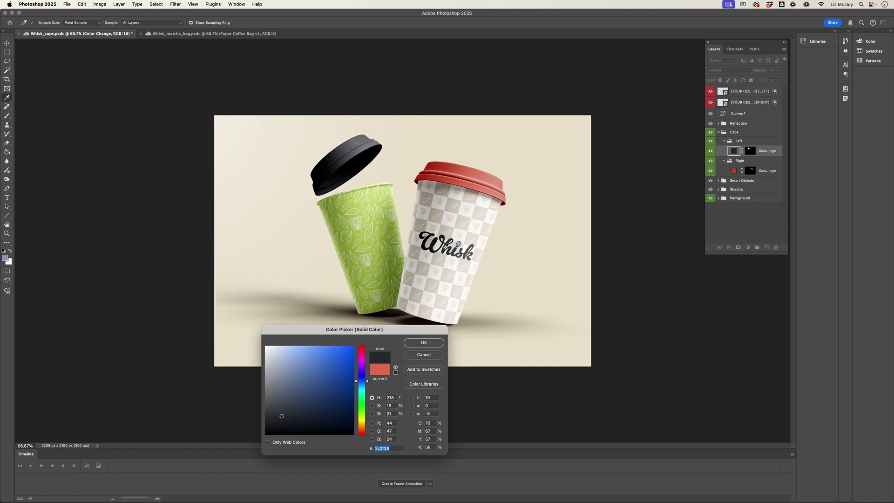
pyautogui.click(430, 341)
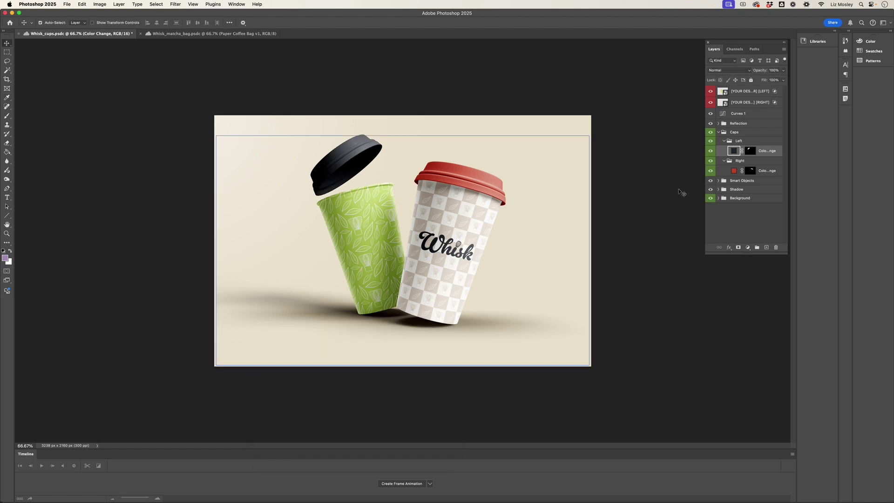
# Step: Give the right lid the same dark charcoal by sampling the left lid's colour
pyautogui.click(733, 171)
pyautogui.doubleClick(733, 171)
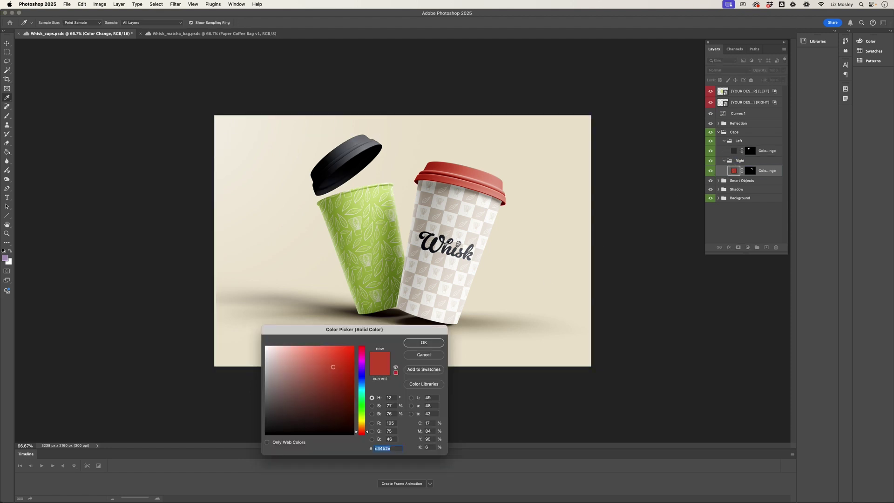
pyautogui.click(733, 152)
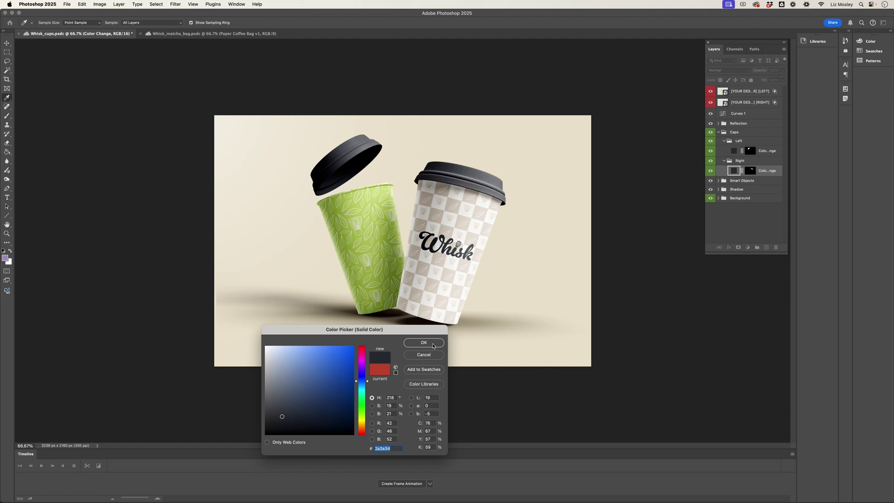
pyautogui.click(432, 344)
pyautogui.click(718, 96)
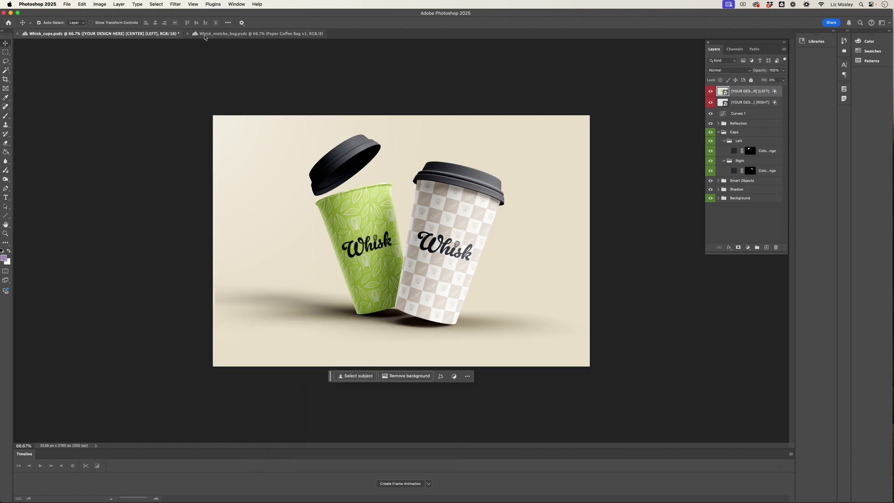
# Step: In the Whisk_matcha_bag mockup, open the right bag's design smart object for editing
pyautogui.click(210, 35)
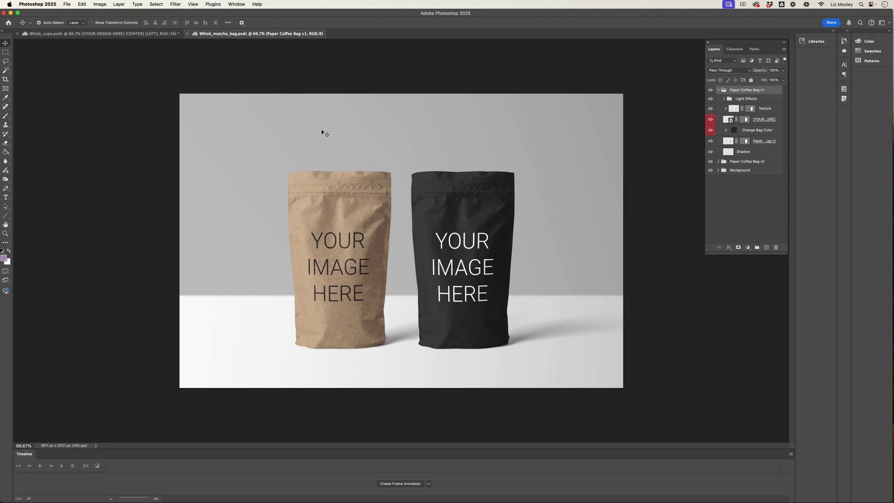
pyautogui.click(722, 135)
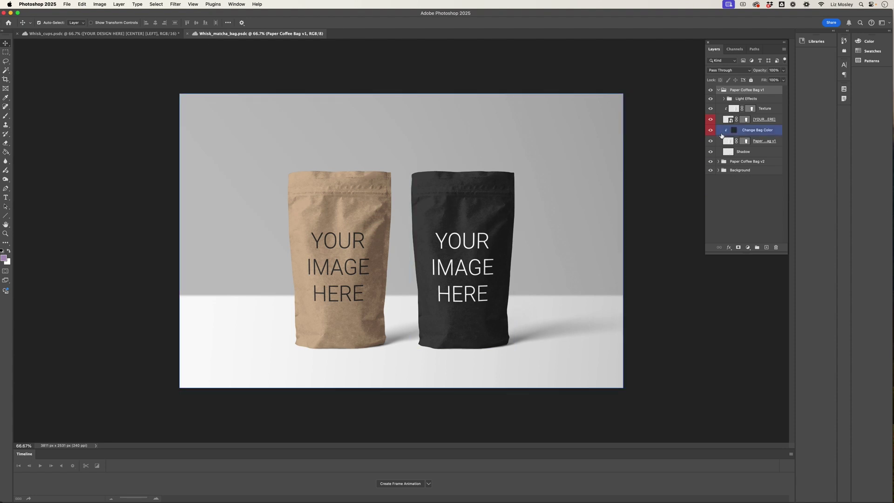
pyautogui.click(732, 109)
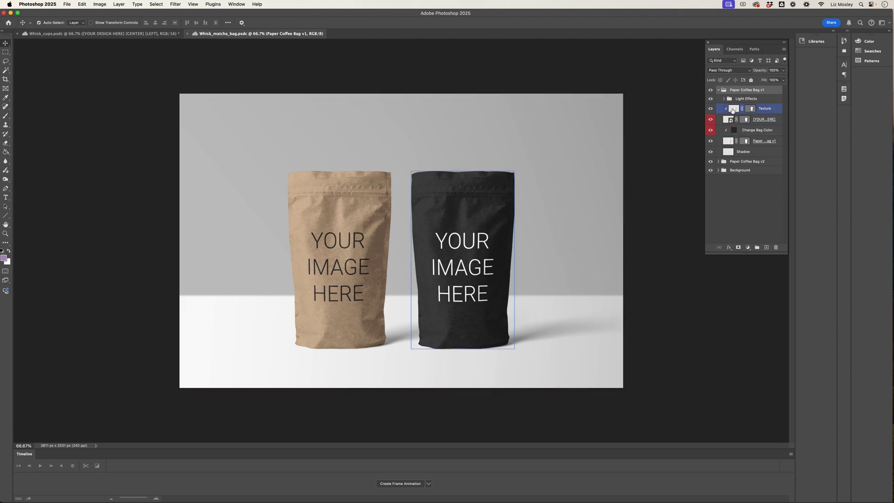
pyautogui.click(728, 100)
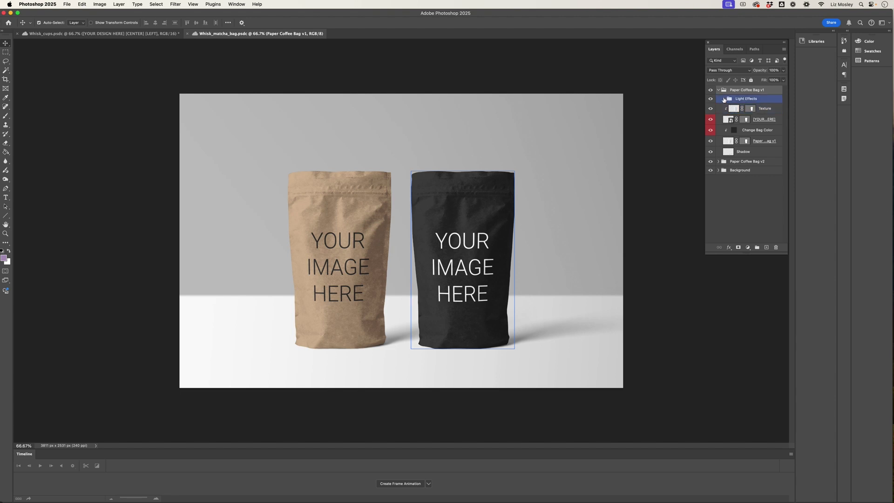
pyautogui.doubleClick(728, 119)
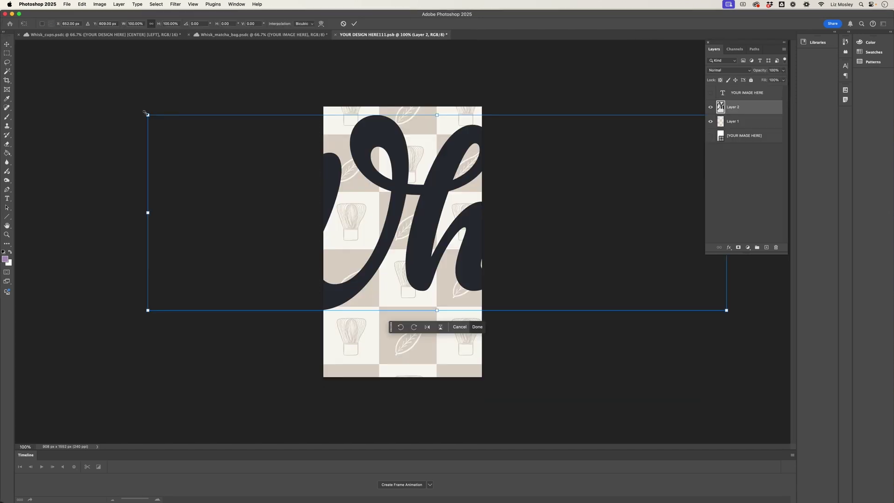
# Step: Shrink the Whisk logo and the gingham pattern to about 44 percent, then save the design
pyautogui.moveTo(145, 113); pyautogui.dragTo(432, 234)
pyautogui.press('Return')
pyautogui.hotkey('alt', '[')
pyautogui.press('super+t')
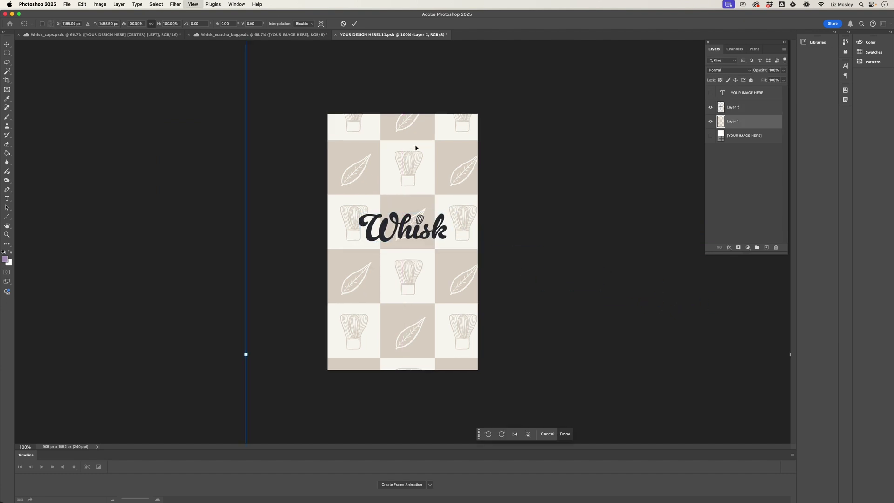
pyautogui.press('super+minus')
pyautogui.moveTo(608, 127); pyautogui.dragTo(448, 182)
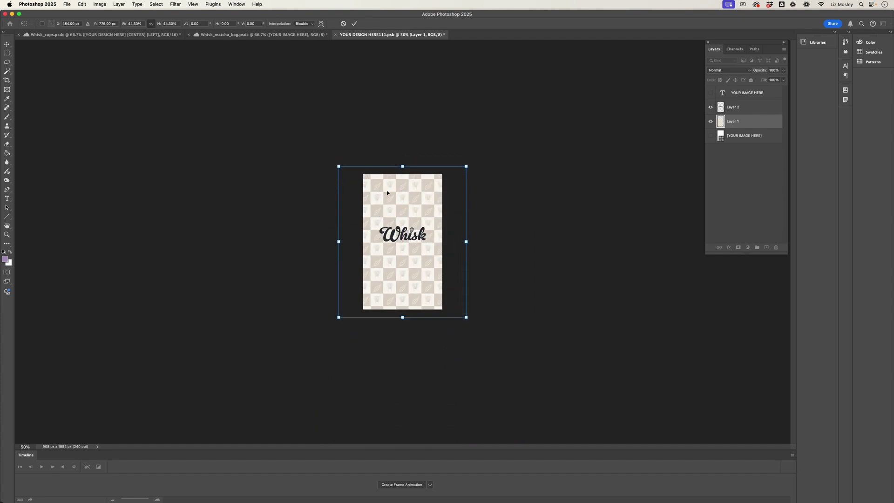
pyautogui.press('Return')
pyautogui.click(336, 37)
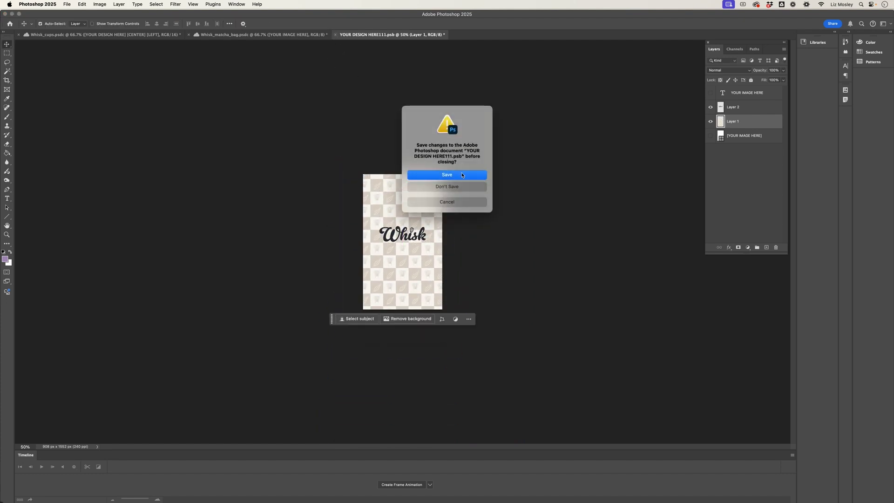
pyautogui.click(463, 176)
pyautogui.click(463, 175)
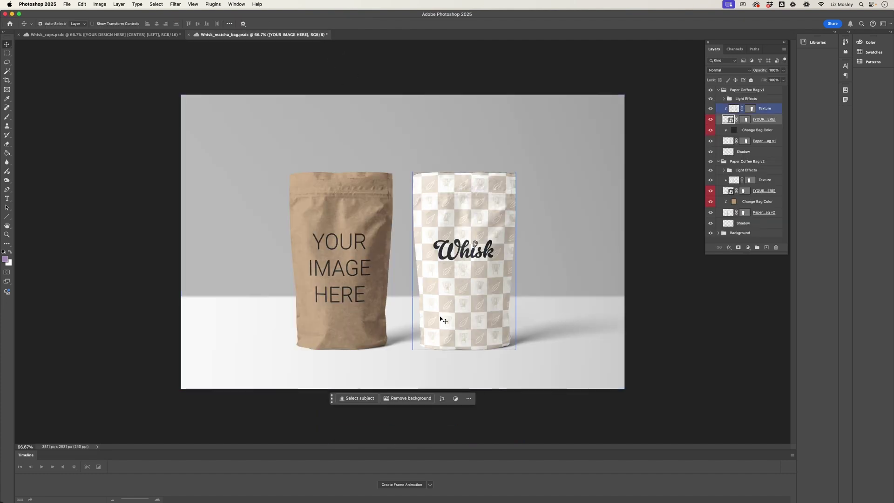
# Step: On Paper Coffee Bag v2, rotate the Whisk logo -90°, enlarge and position it, then save
pyautogui.click(754, 162)
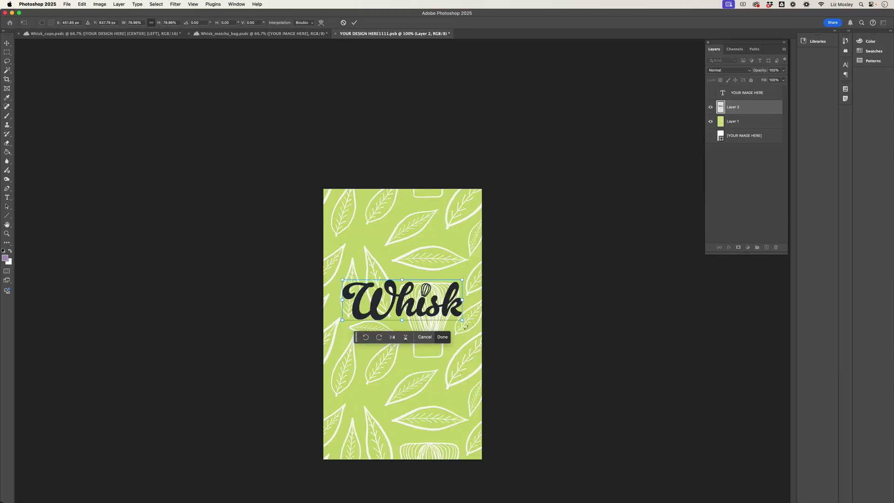
pyautogui.moveTo(466, 328); pyautogui.dragTo(427, 242)
pyautogui.moveTo(423, 360); pyautogui.dragTo(466, 436)
pyautogui.moveTo(438, 387); pyautogui.dragTo(426, 380)
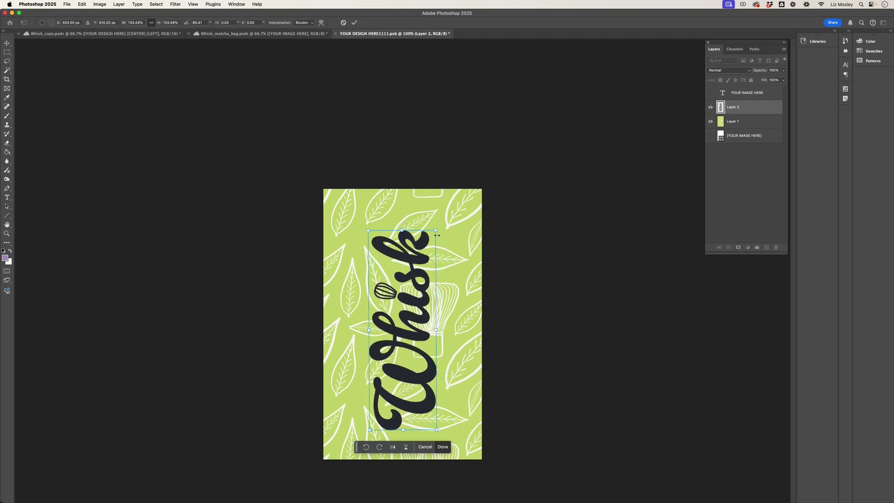
pyautogui.moveTo(437, 230)
pyautogui.mouseDown()
pyautogui.moveTo(426, 255)
pyautogui.moveTo(423, 240)
pyautogui.mouseUp()
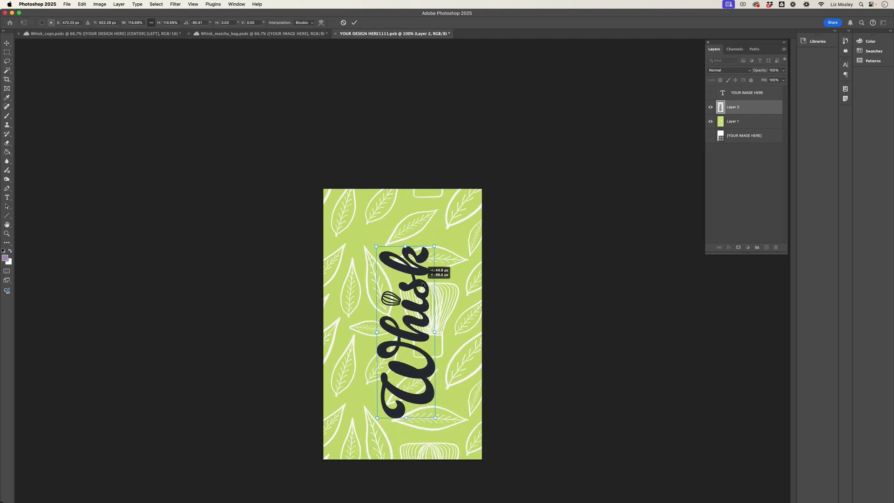
pyautogui.press('Return')
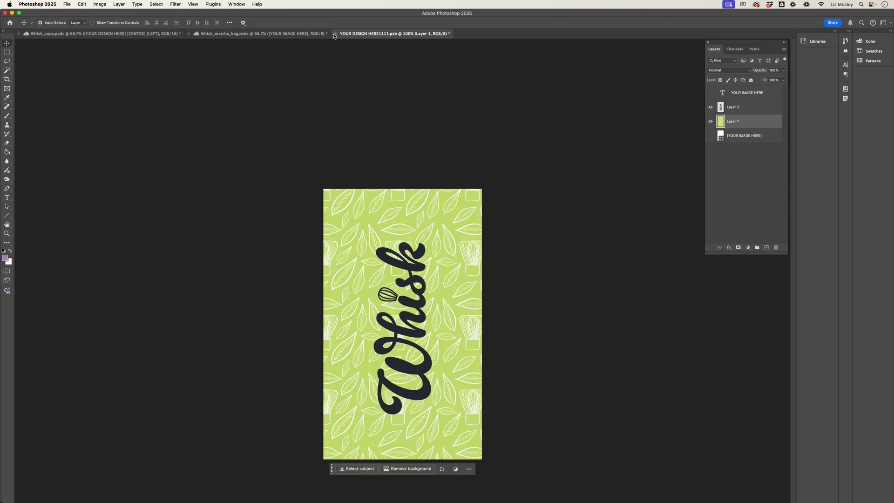
pyautogui.click(335, 34)
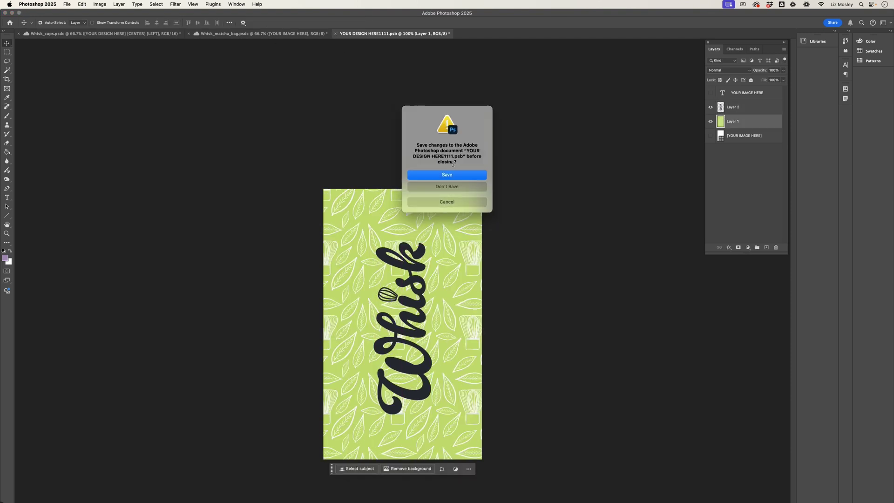
pyautogui.click(450, 173)
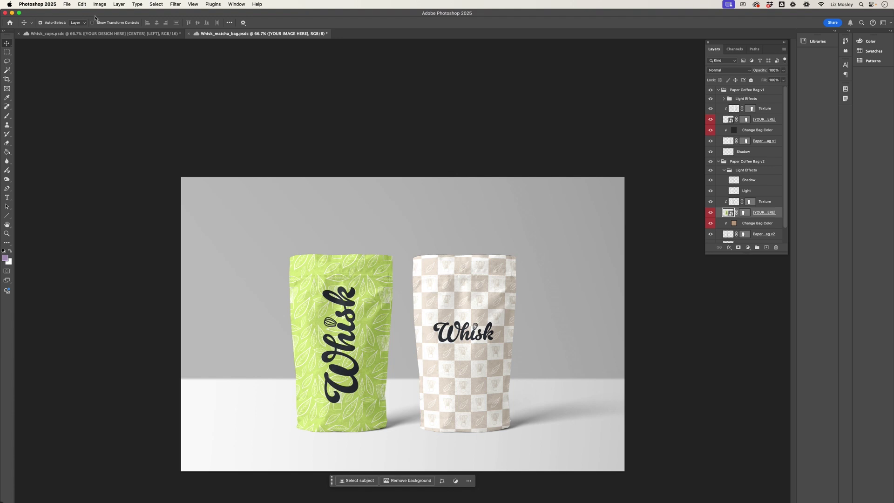
pyautogui.click(60, 34)
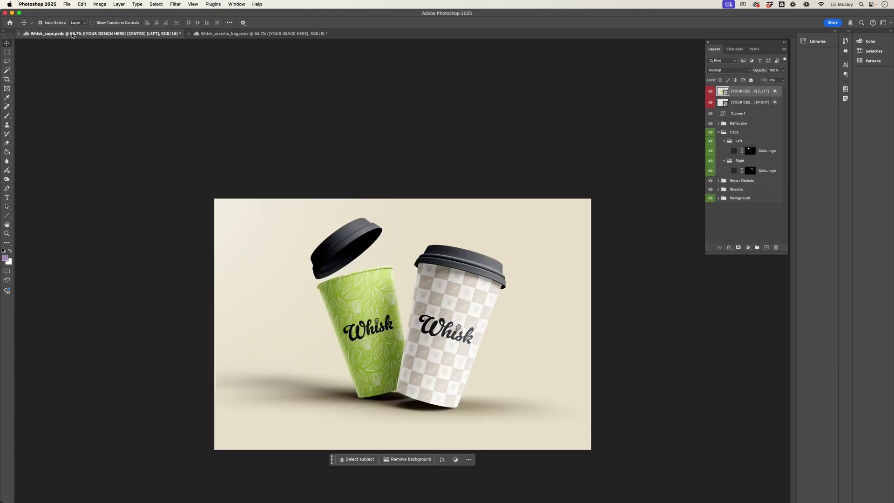
pyautogui.click(224, 35)
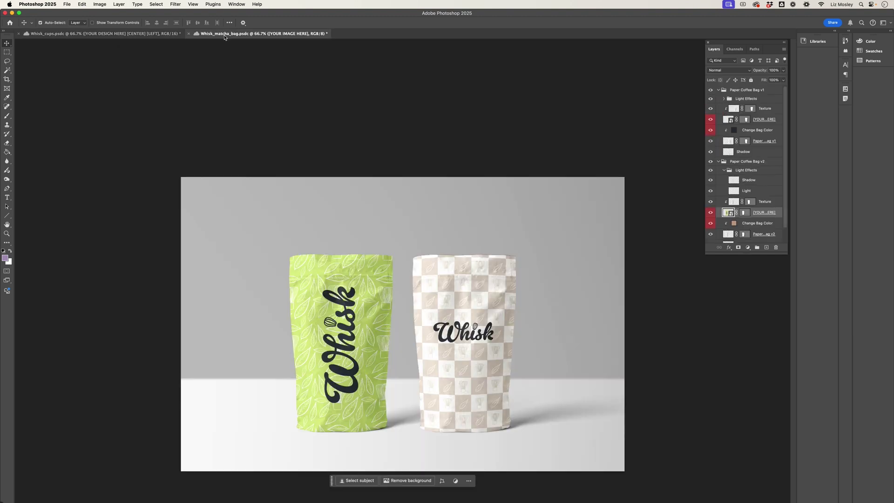